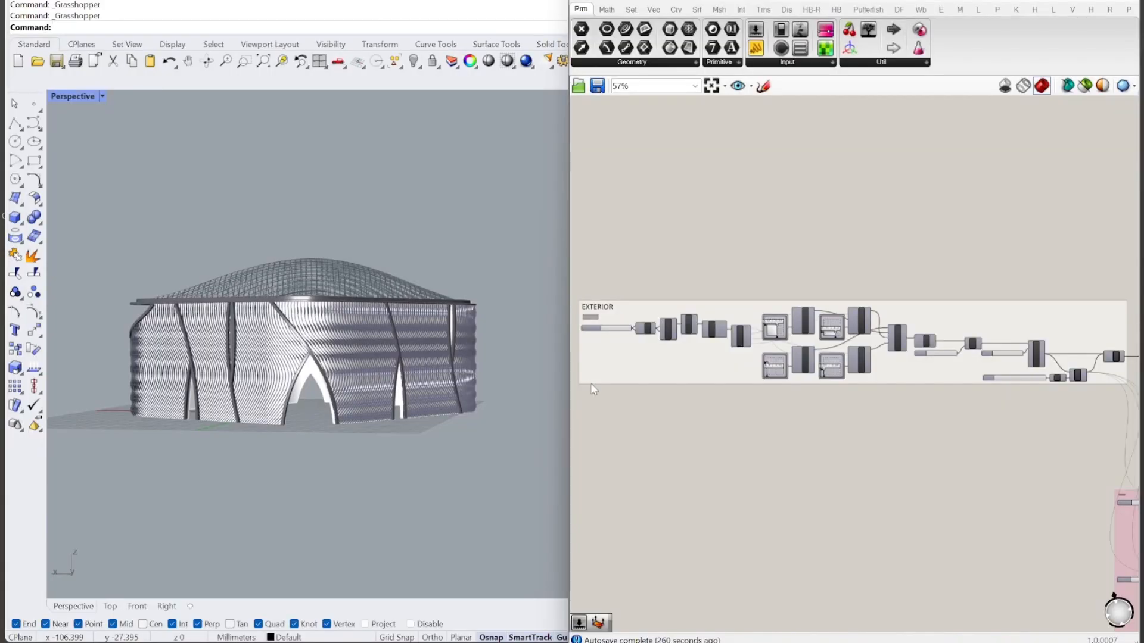
- Preview the exterior base's quad surface and its four evaluated corner points one after another
right_drag(482, 470, 508, 467)
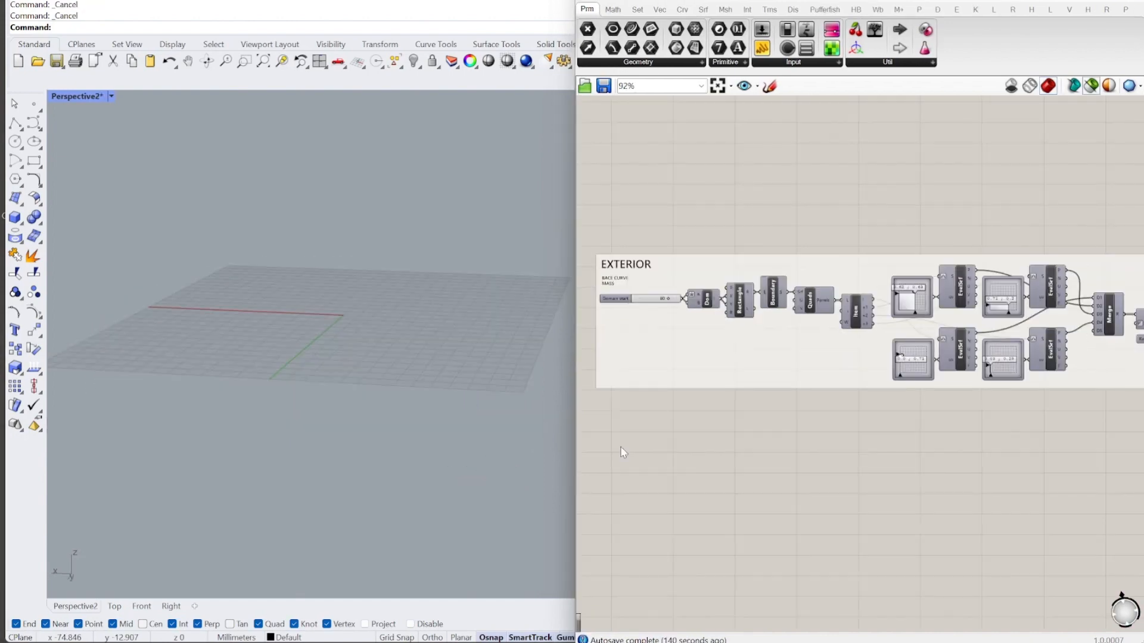
click(776, 305)
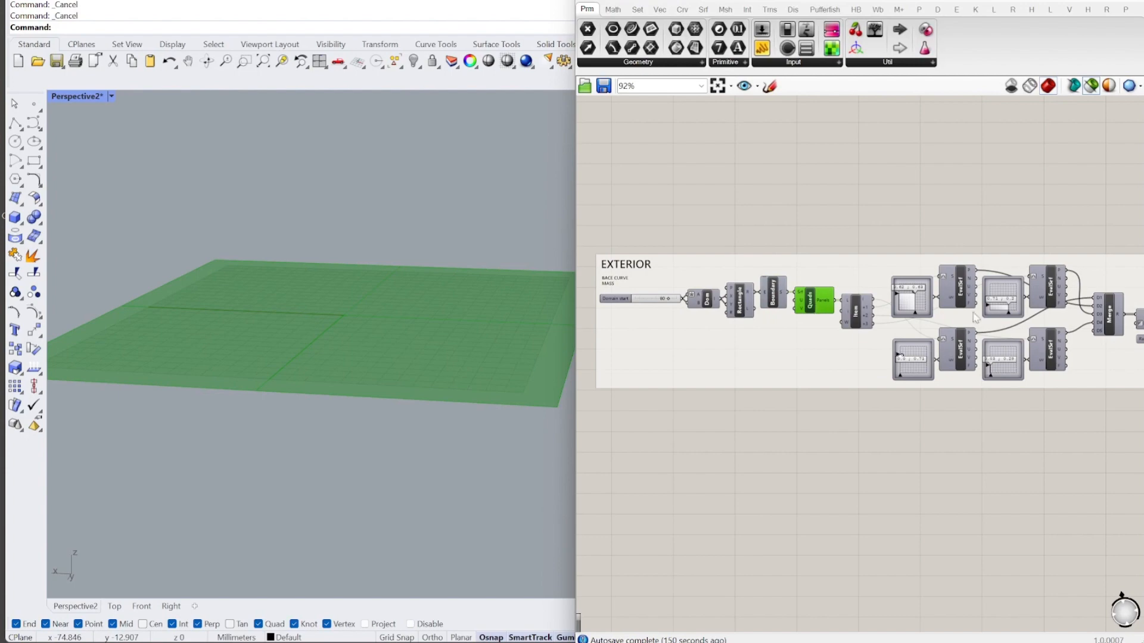
click(964, 292)
click(957, 348)
click(1047, 287)
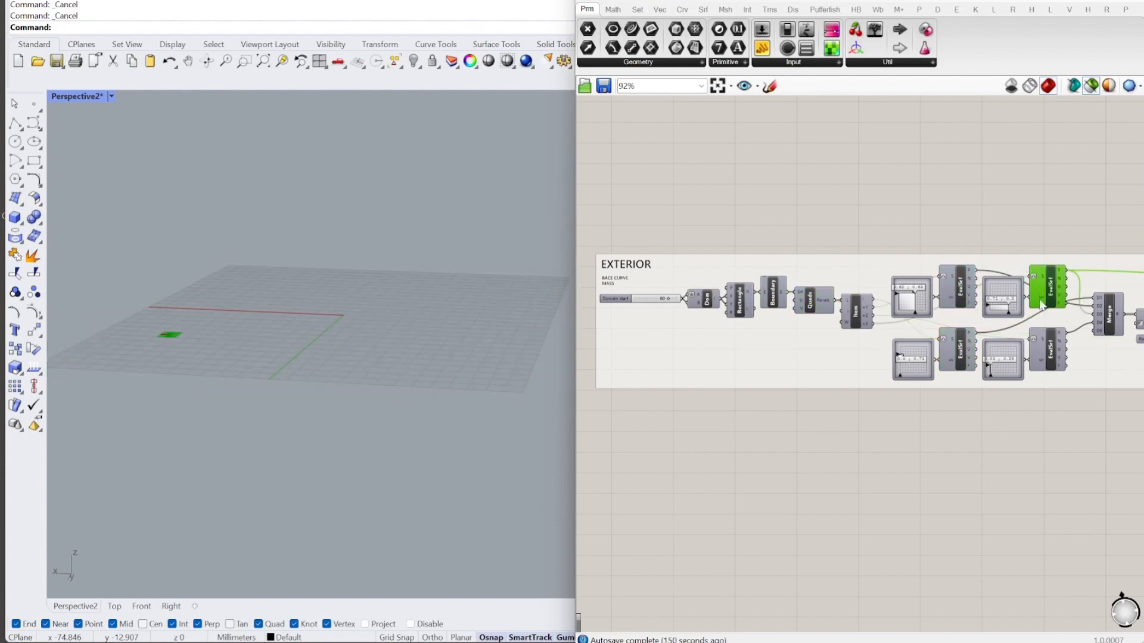
click(1047, 349)
- Preview the filleted base curve made from the merged corner points of the exterior
scroll(976, 349, down, 4)
scroll(976, 348, up, 5)
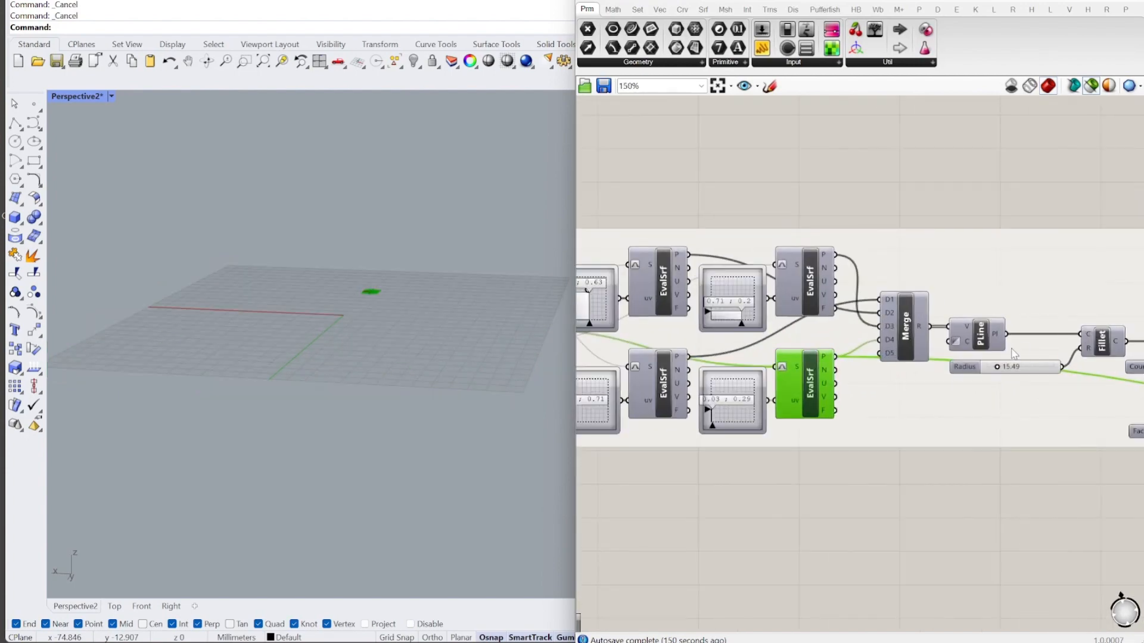
click(1106, 353)
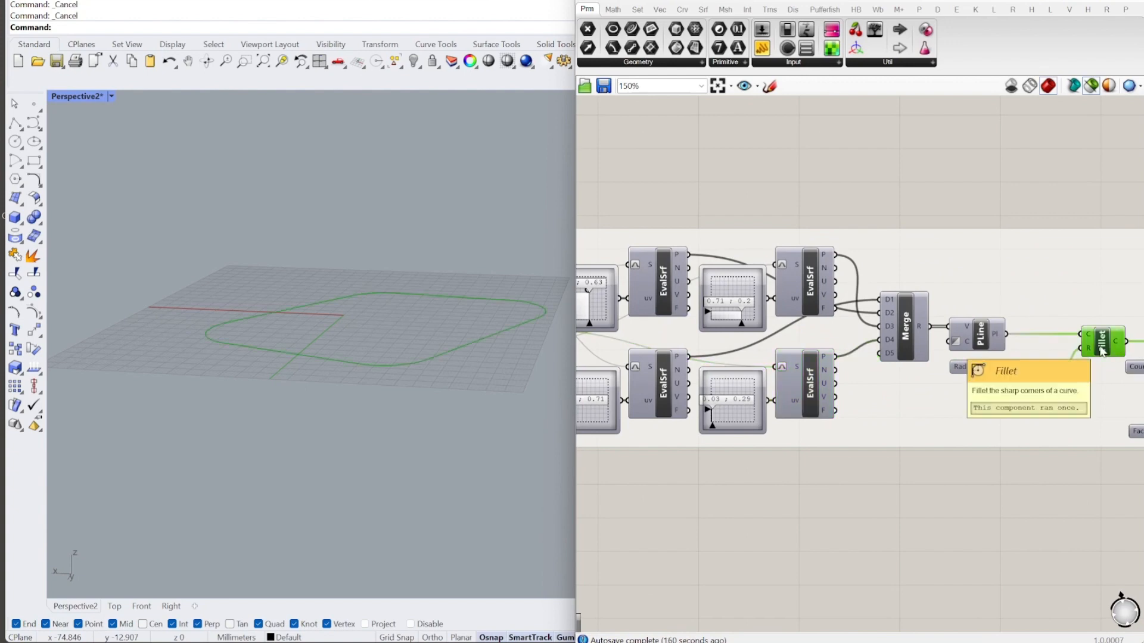
- Shift one corner's UV point on the base surface to reshape the base outline, and preview the filleted curve again
click(742, 316)
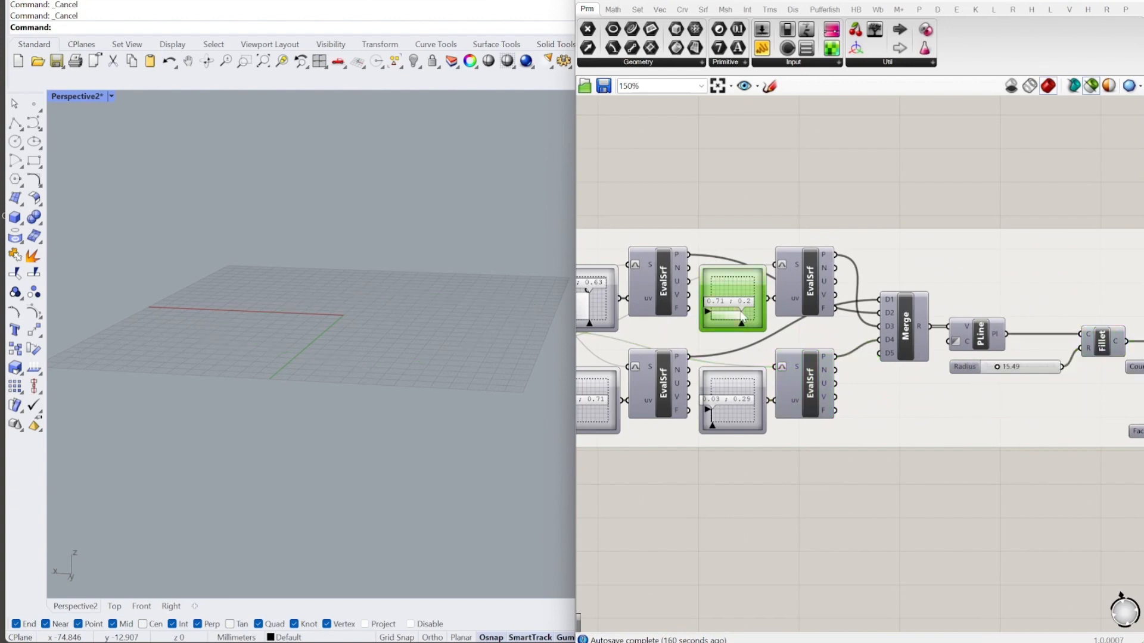
drag(740, 306, 719, 314)
click(1096, 345)
- Preview the raised copy of the base curve and the wall surface generated between the two curves
scroll(719, 314, down, 5)
scroll(936, 331, up, 5)
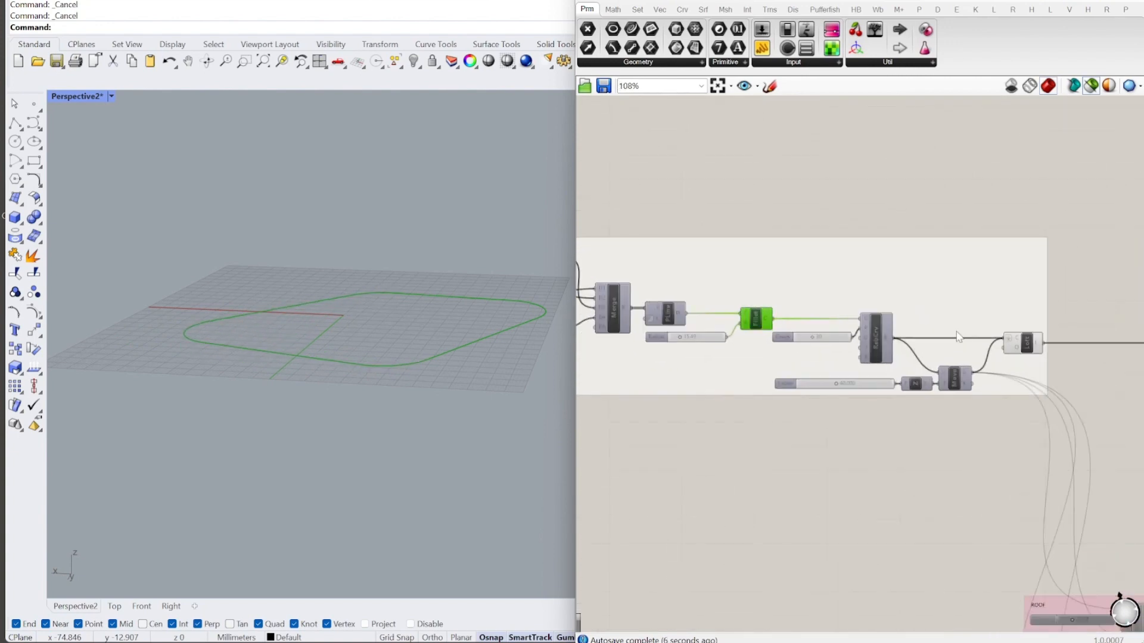
click(948, 395)
click(1051, 353)
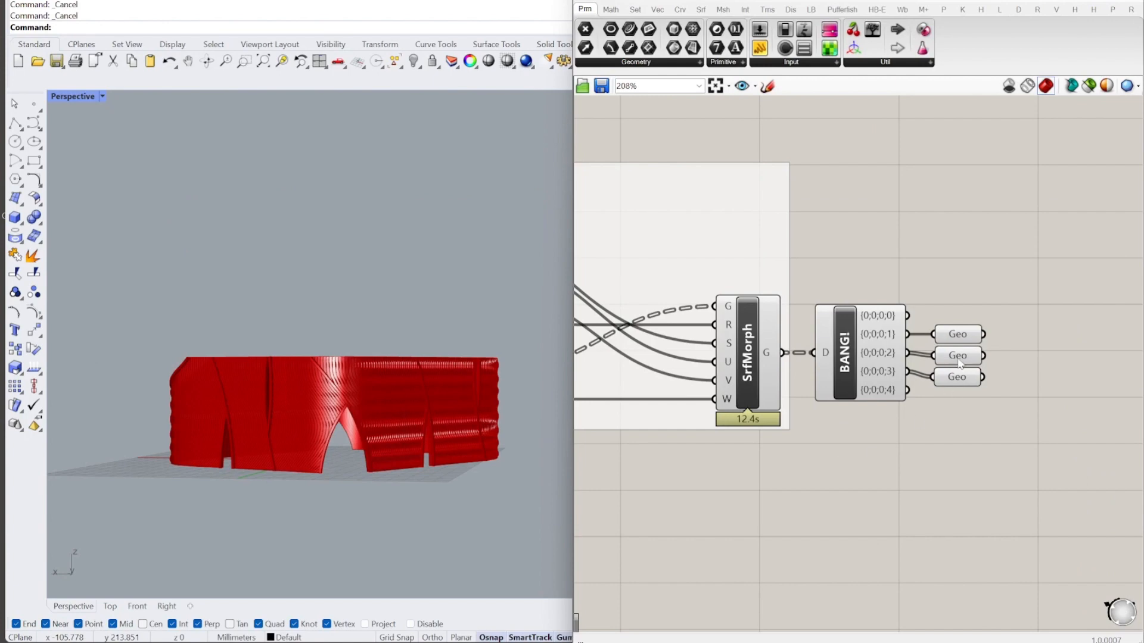
- Examine the three Geo outputs of the morphed facade one by one, along with the SrfMorph component
click(959, 339)
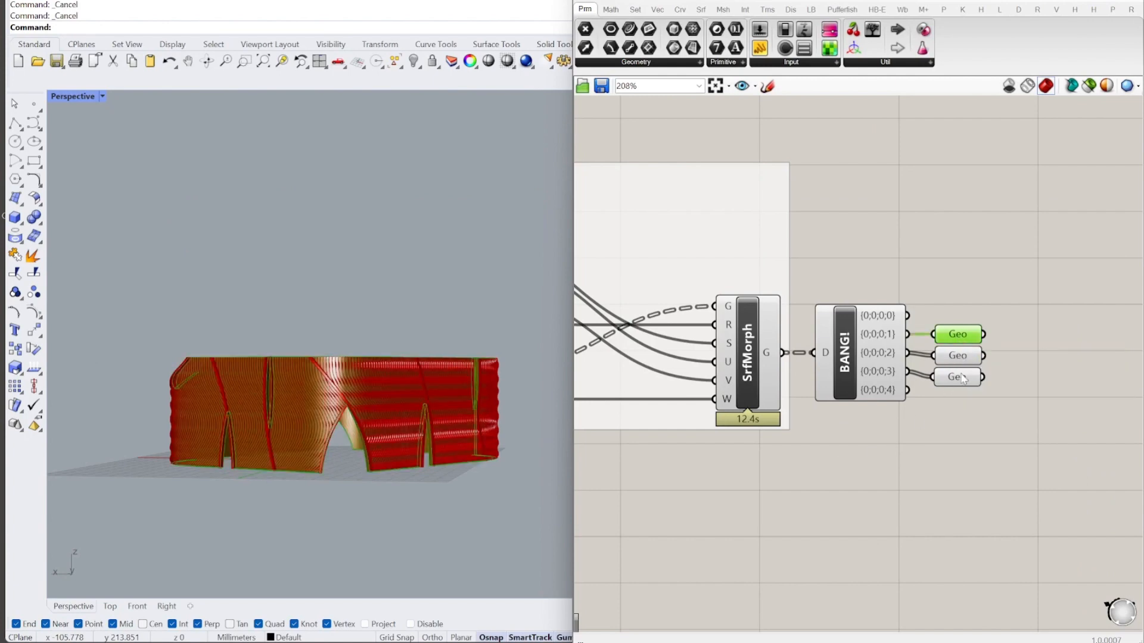
click(964, 362)
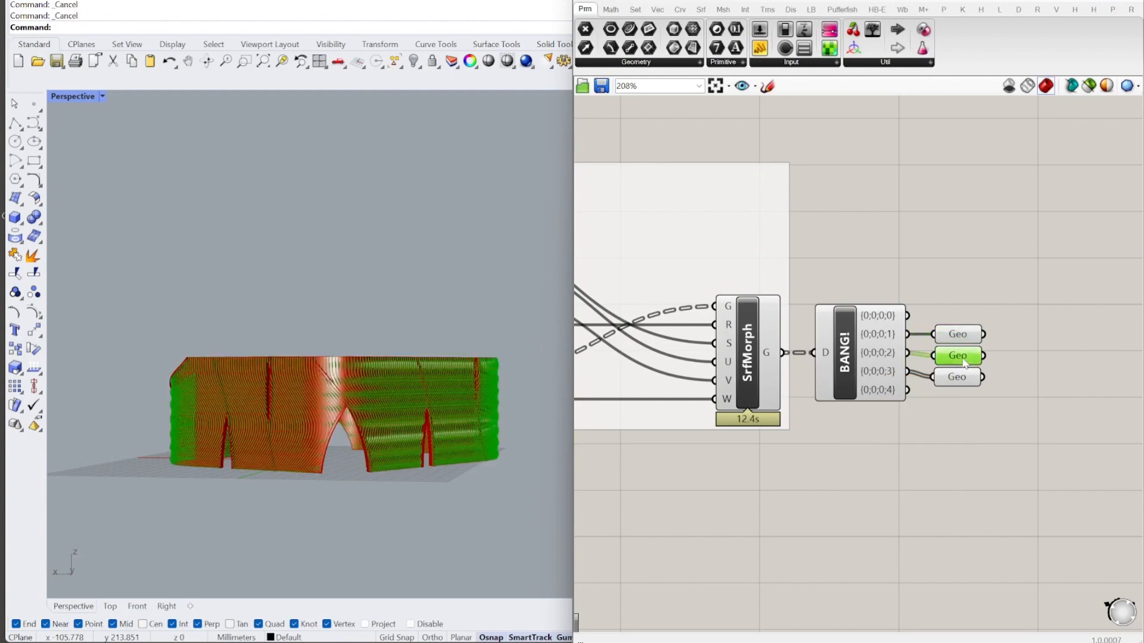
click(955, 380)
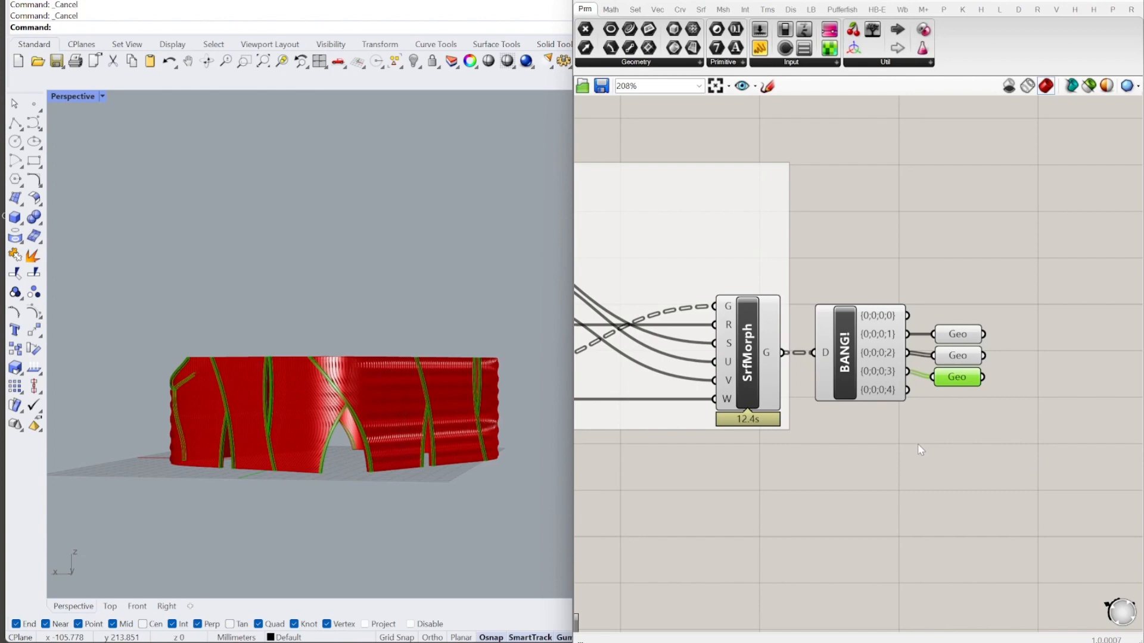
click(747, 374)
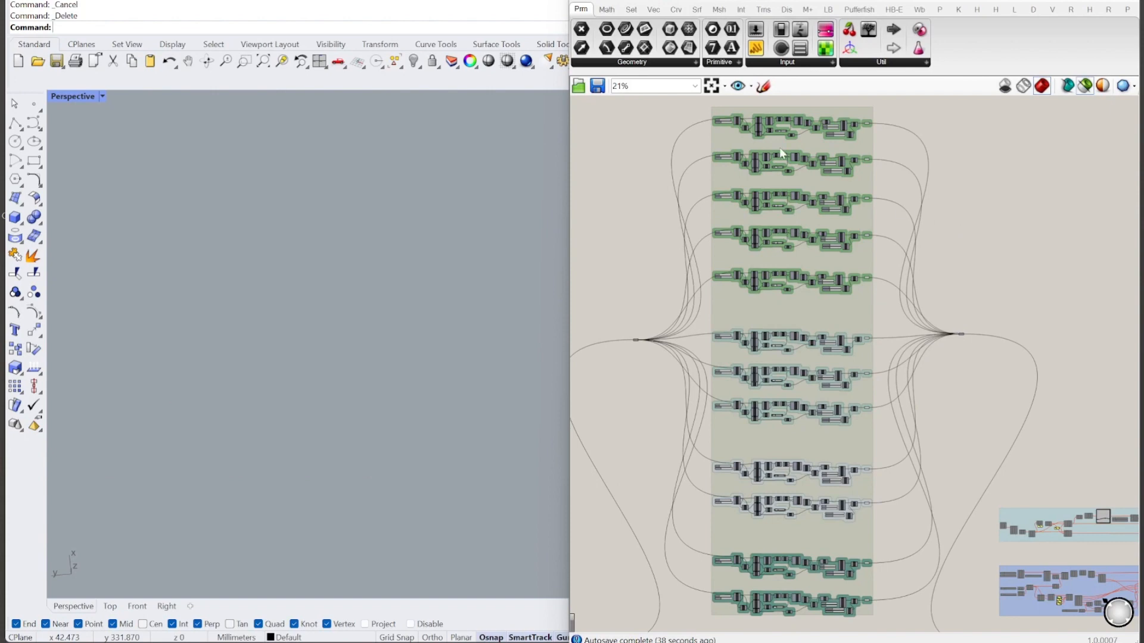
- Preview the starting polygon and the joined mirrored curve of the first definition in the VOIDS group
scroll(737, 115, up, 10)
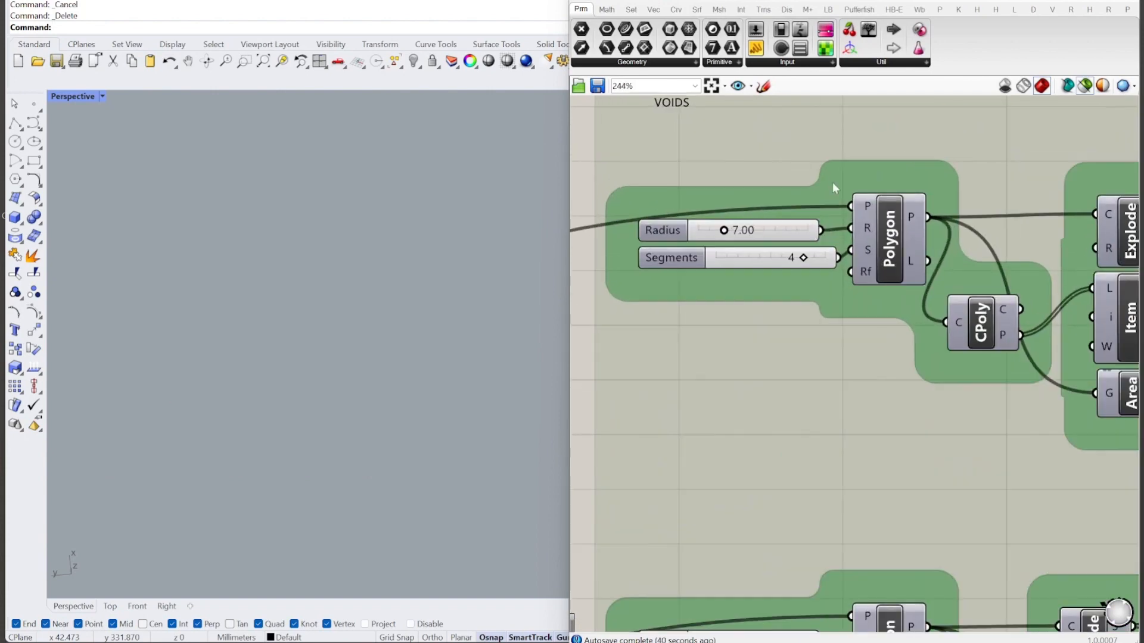
click(899, 239)
scroll(663, 255, down, 6)
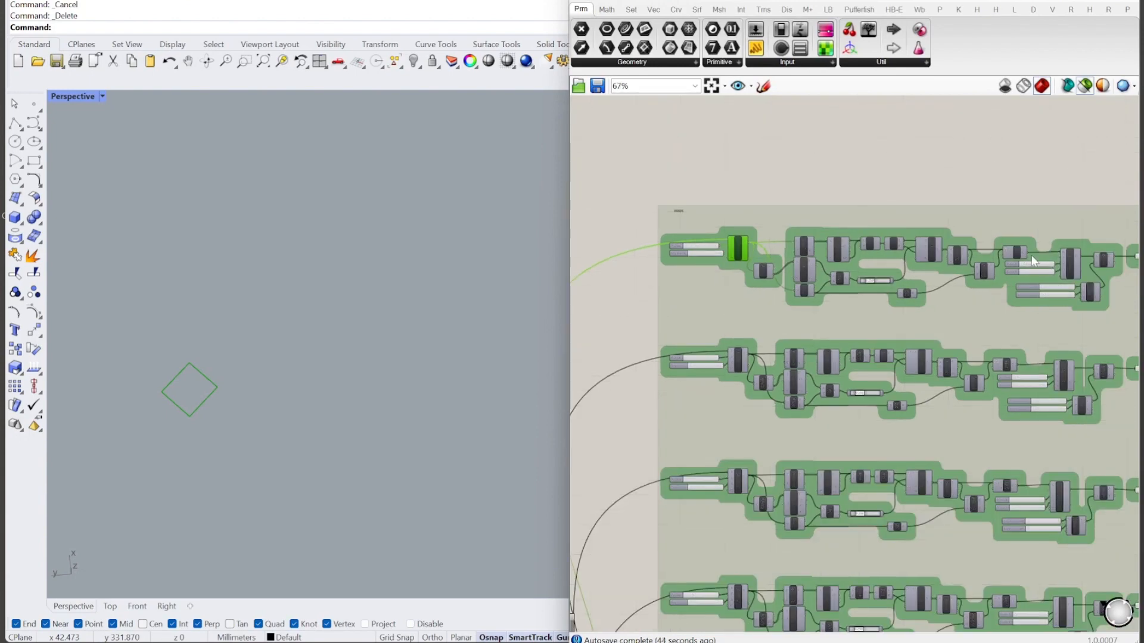
scroll(1031, 255, up, 4)
click(991, 258)
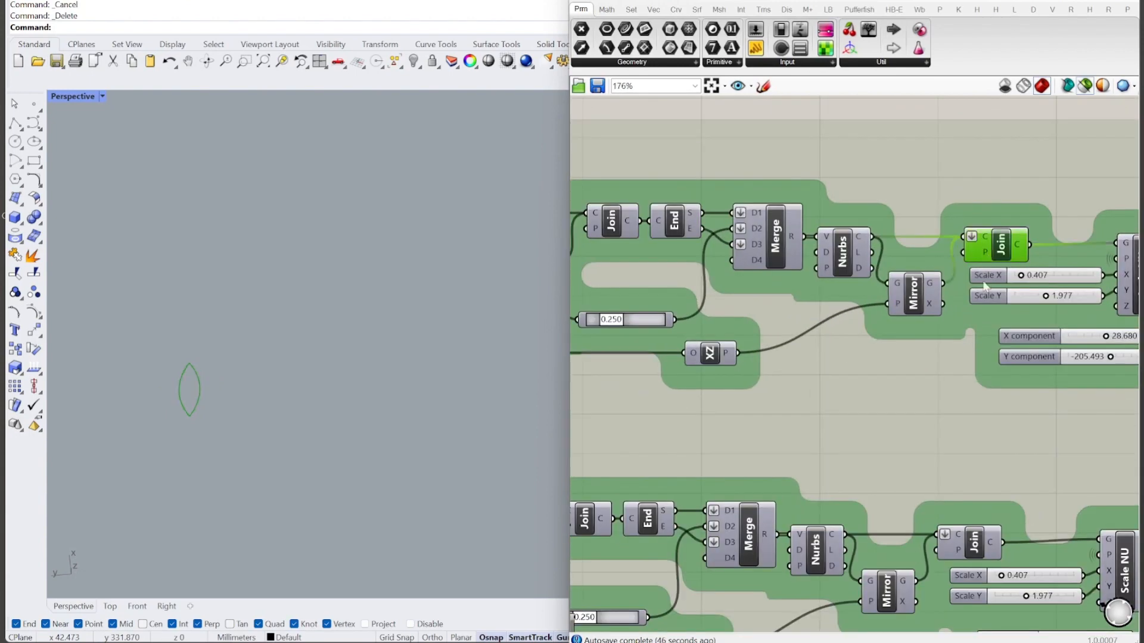
- Narrow the first void's leaf-shaped curve by setting its curve-point parameter to about 0.49
scroll(755, 301, down, 4)
scroll(766, 321, up, 5)
mouse_move(781, 322)
mouse_down()
mouse_move(815, 322)
mouse_move(752, 322)
mouse_move(815, 322)
mouse_move(753, 322)
mouse_move(810, 322)
mouse_move(778, 323)
mouse_up()
scroll(702, 314, down, 4)
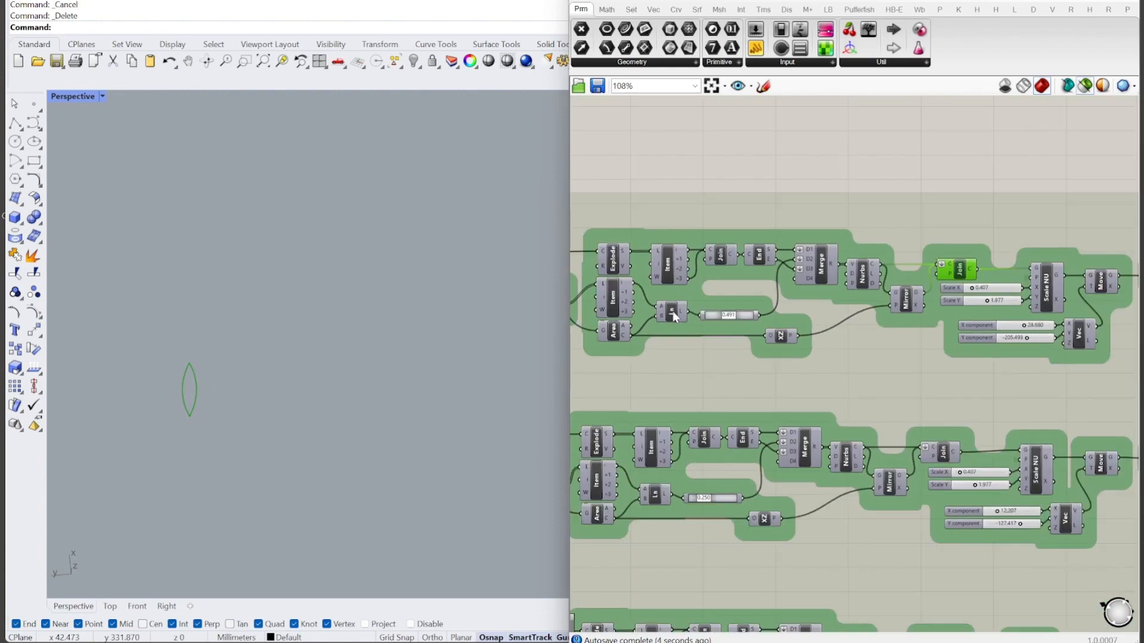
- Set the first void's Scale X to 0.311 and Scale Y to 1.375, and preview all geometry instead of only the selection
scroll(1043, 284, up, 4)
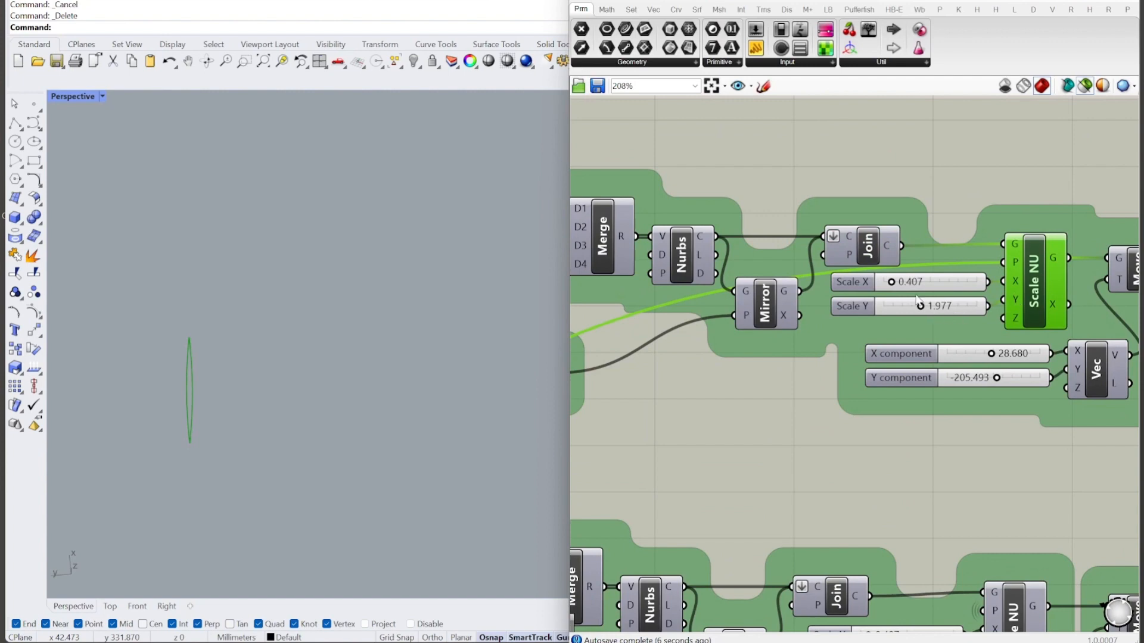
drag(888, 283, 908, 308)
click(1087, 91)
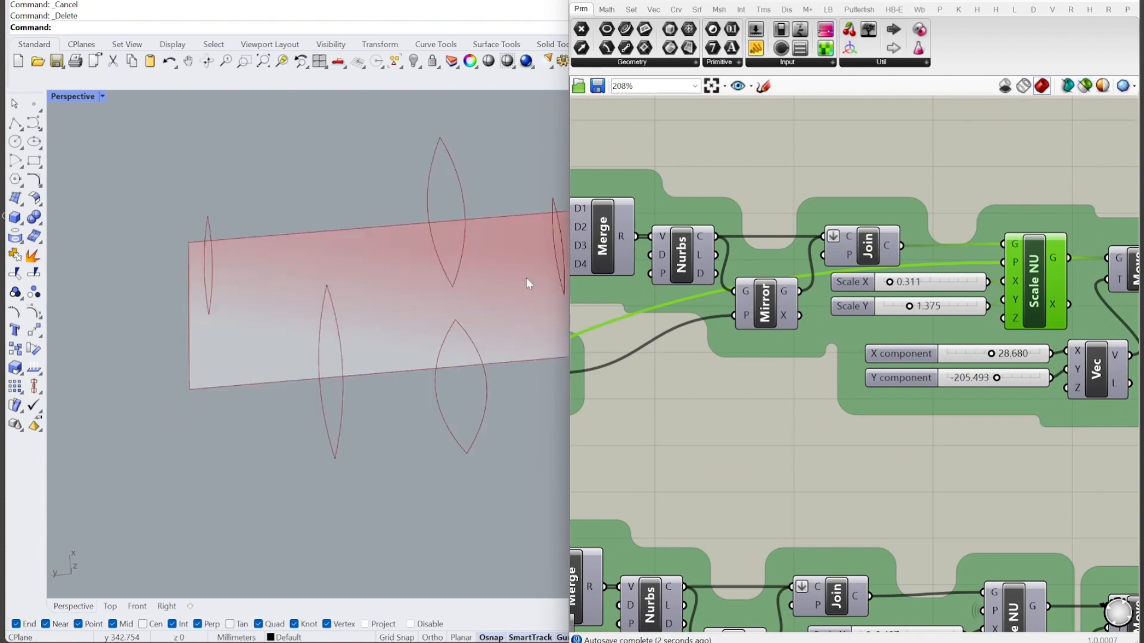
- Reposition the first void on the panel by changing the X and Y components of its move vector
scroll(268, 316, down, 8)
scroll(449, 284, up, 4)
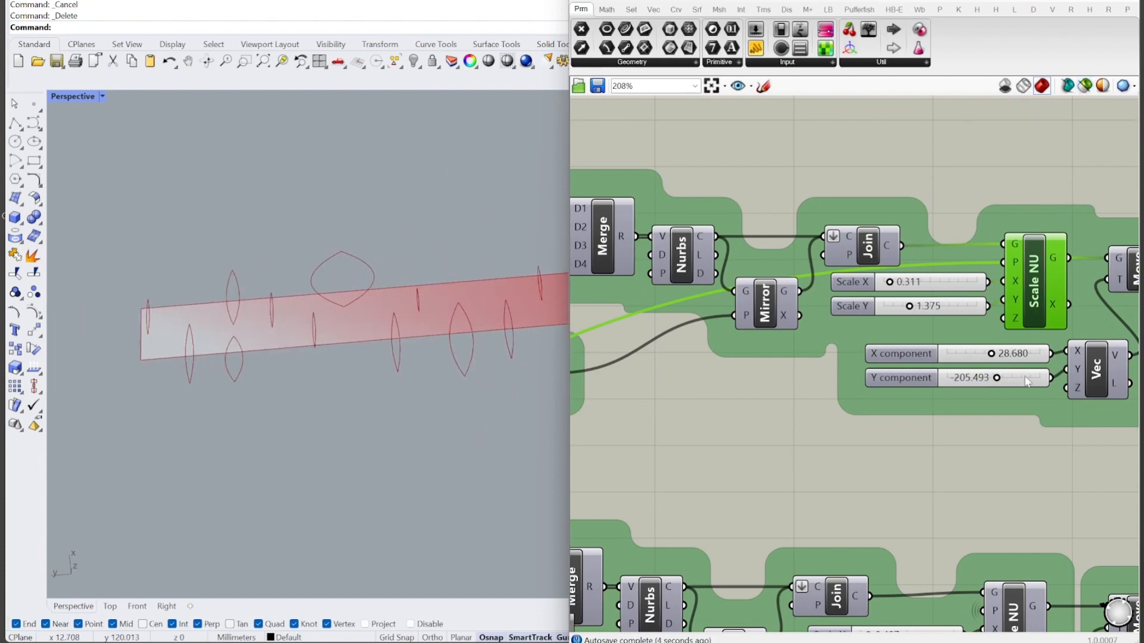
drag(991, 354, 999, 383)
- Limit the preview to selected objects and inspect the extruded panel cut by the voids in 3D
scroll(945, 233, down, 8)
scroll(989, 482, up, 6)
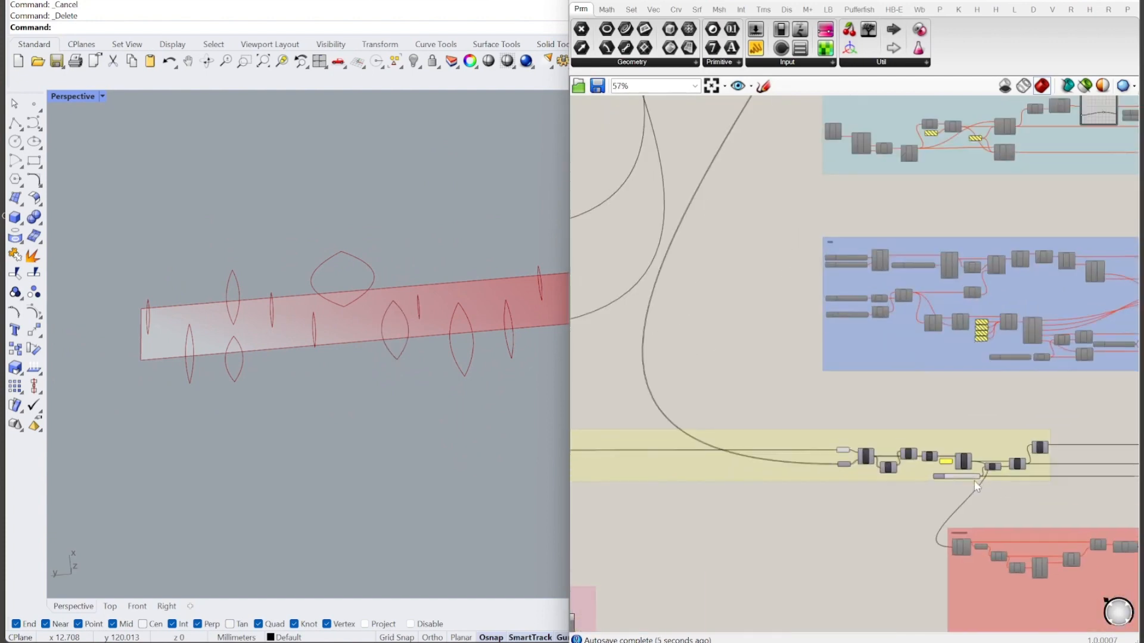
click(1084, 86)
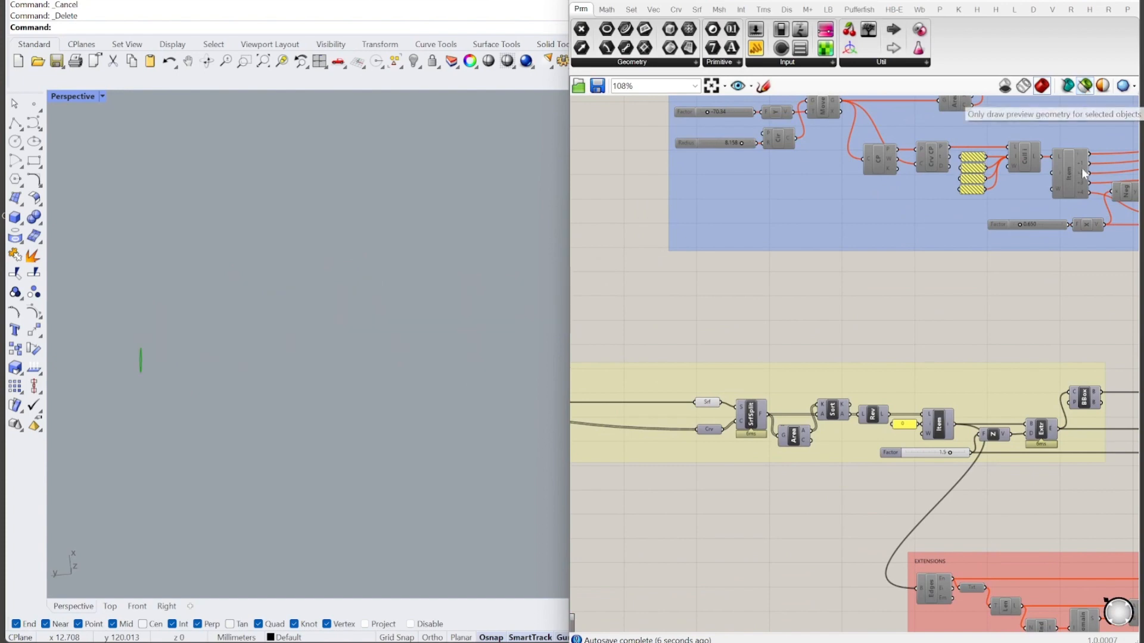
click(1041, 429)
right_drag(420, 345, 467, 319)
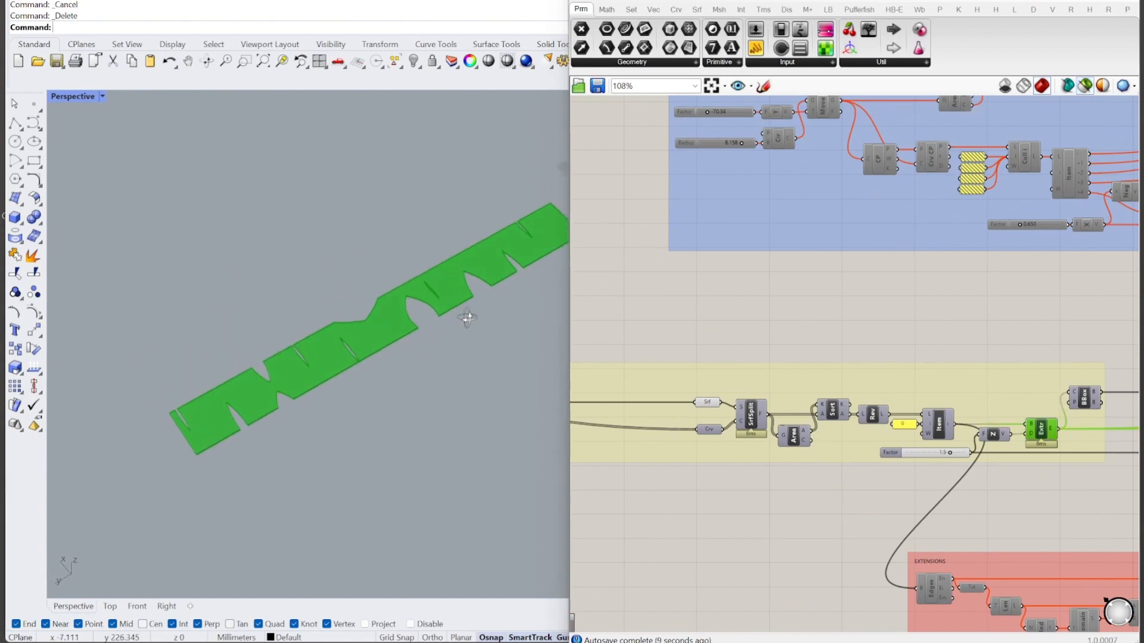
- Set the fin rectangle's Y Size to 2.099 and increase the radius of the fin's circle
scroll(313, 273, down, 5)
scroll(387, 286, up, 2)
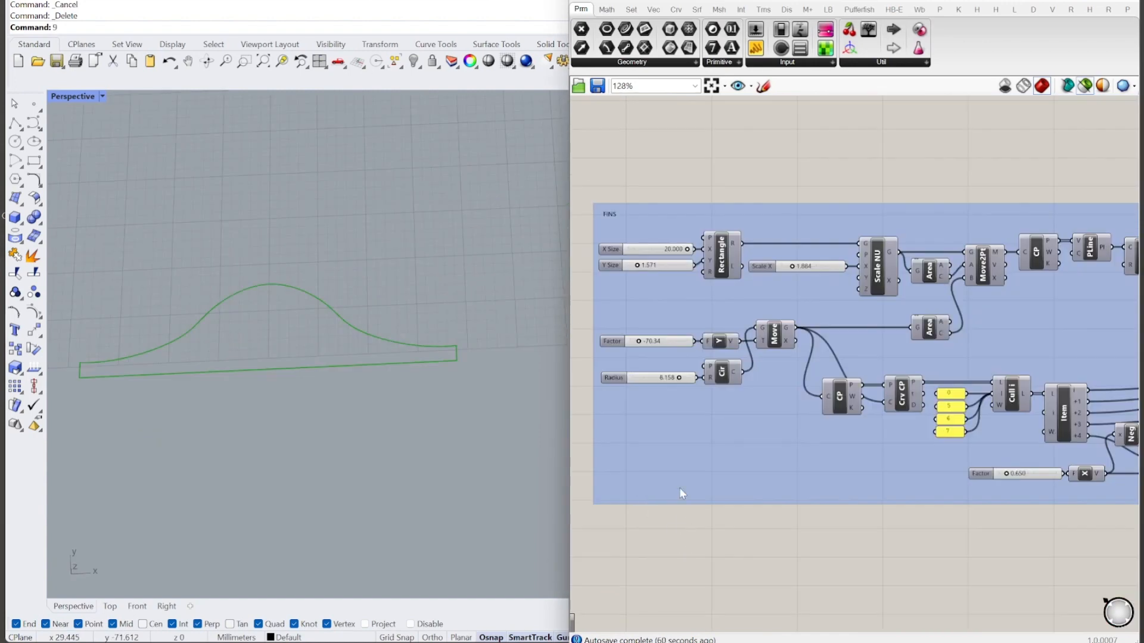
drag(635, 266, 640, 265)
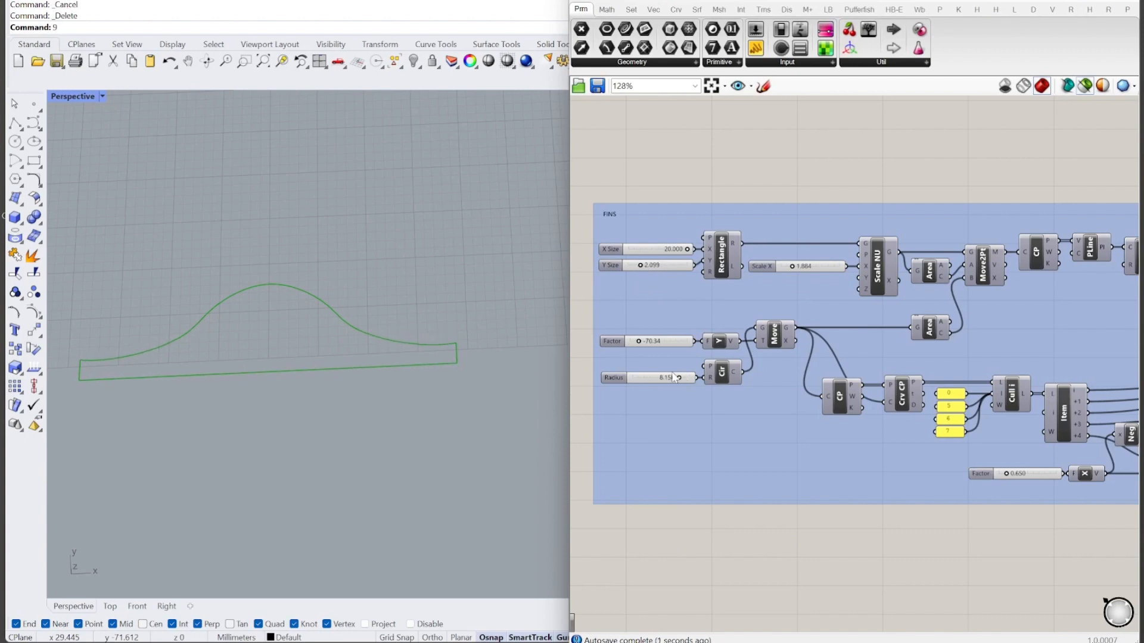
drag(677, 378, 682, 377)
- Preview the joined fin profile and its scaled-down version in the FINS group
scroll(627, 383, down, 5)
scroll(1036, 373, up, 6)
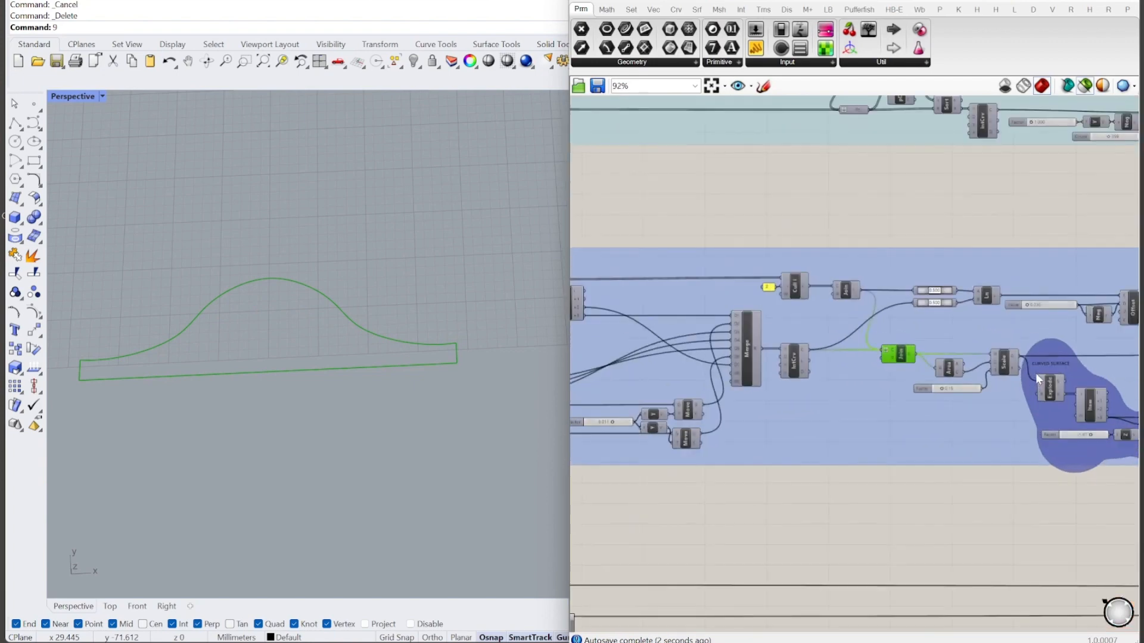
click(981, 363)
scroll(834, 396, down, 8)
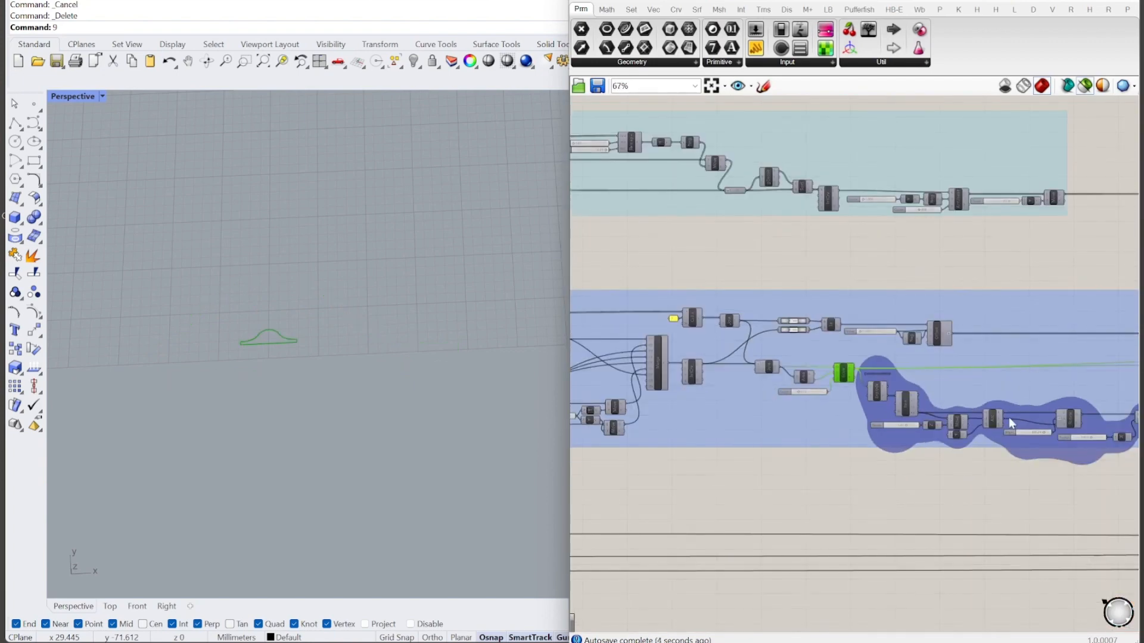
- Inspect the fin surface picked from the curved-surface split, viewing it from an angle in 3D
scroll(1017, 410, up, 4)
scroll(901, 387, down, 2)
scroll(1006, 363, up, 3)
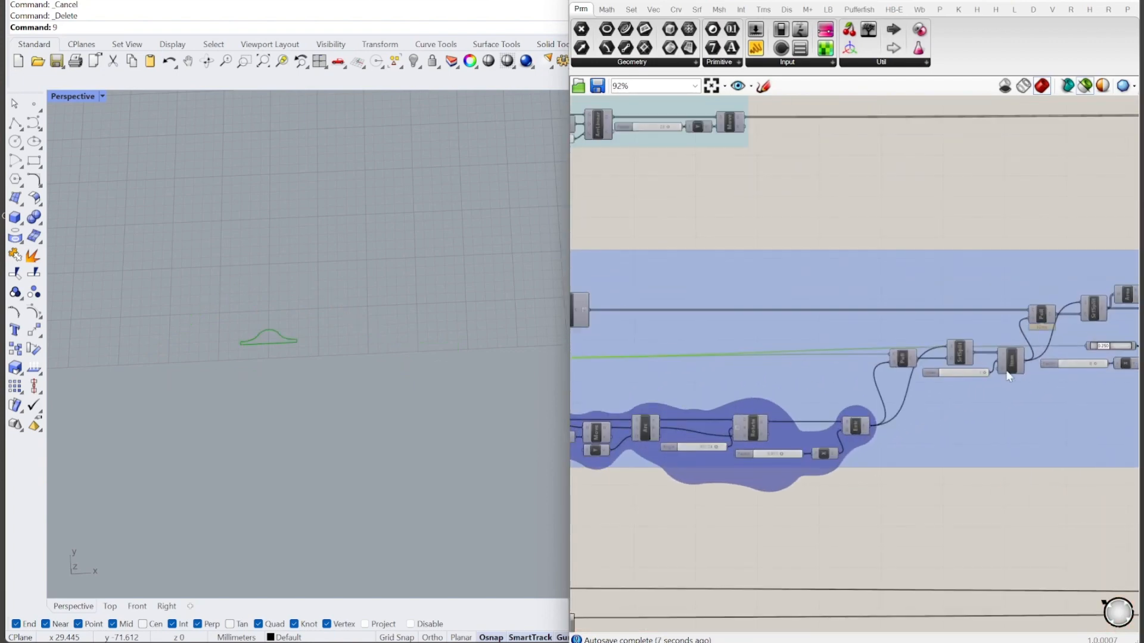
right_drag(281, 358, 383, 294)
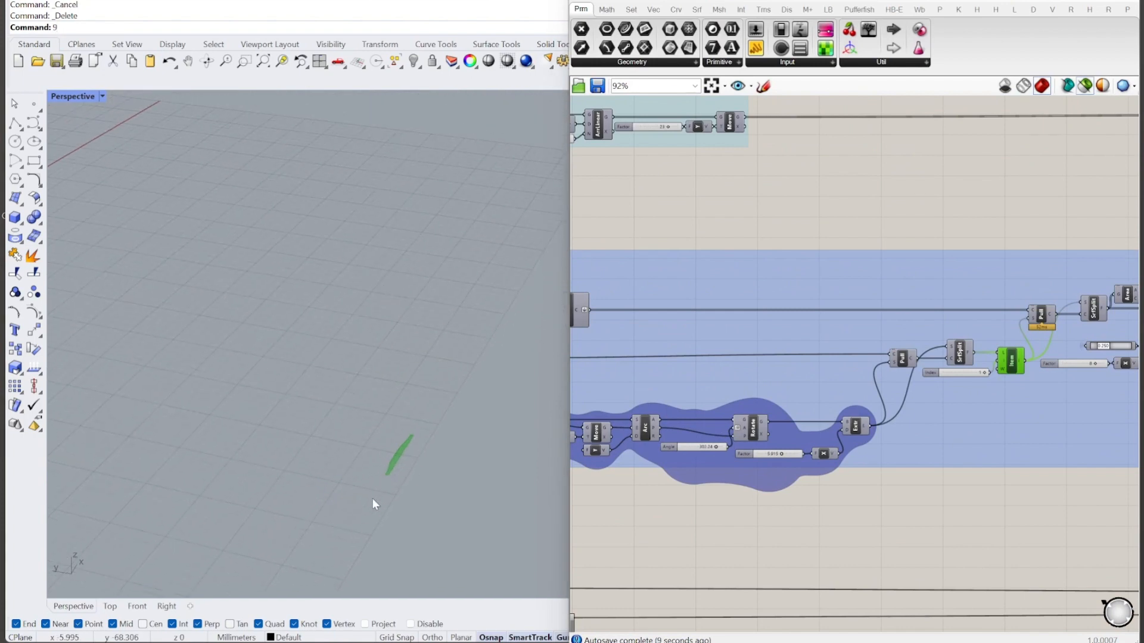
scroll(393, 477, up, 3)
right_drag(402, 445, 429, 439)
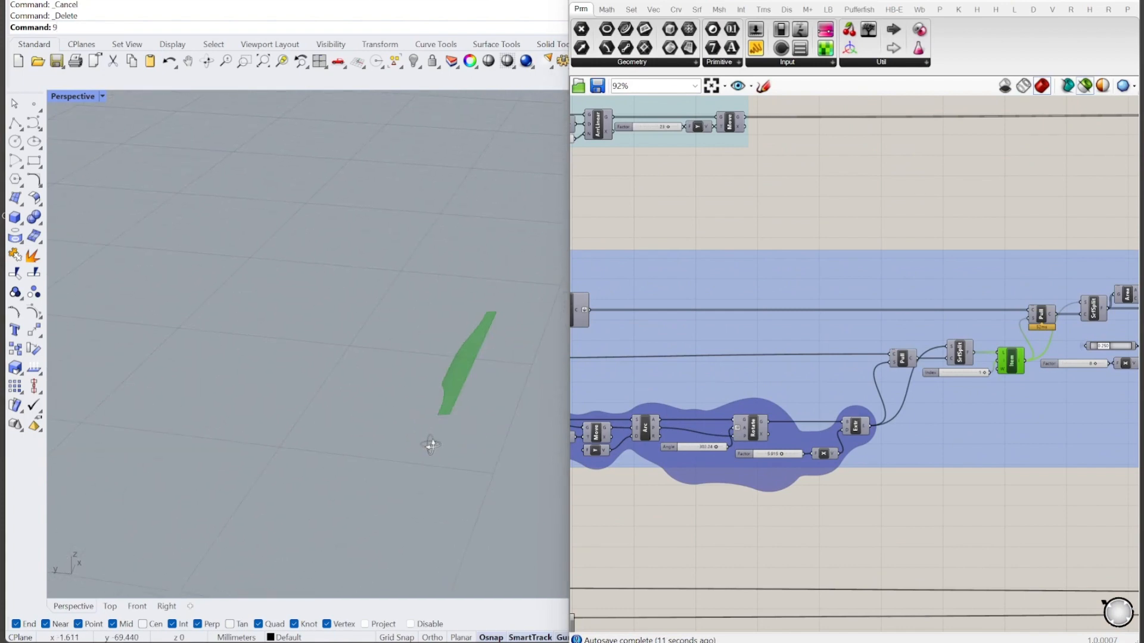
scroll(909, 467, down, 2)
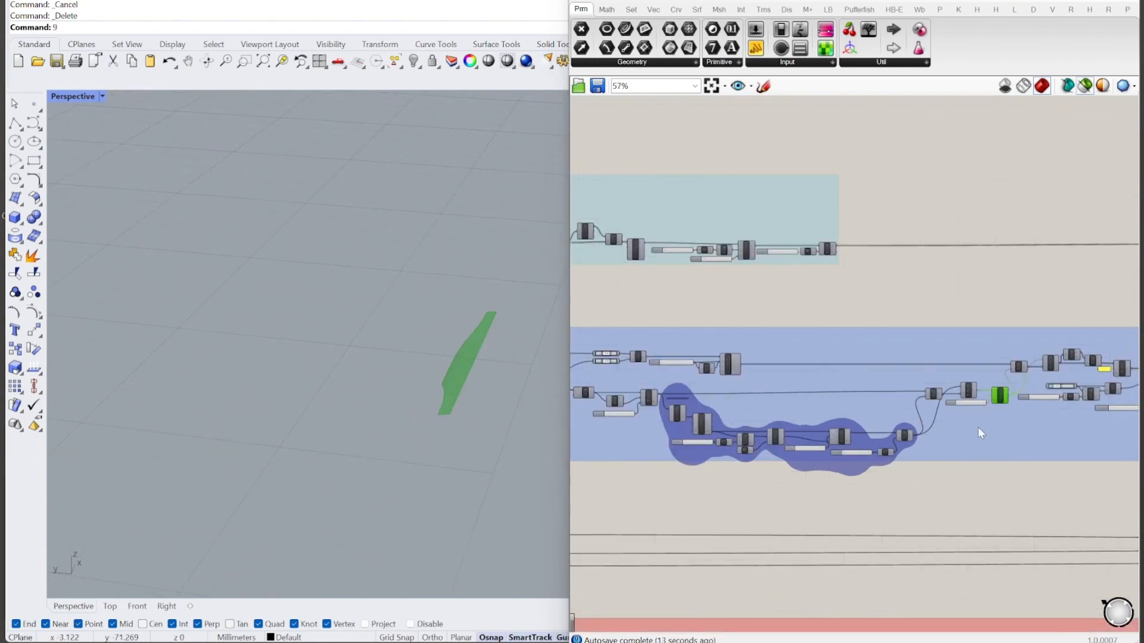
- Add the fin's centre line and its offset curves to the preview alongside the fin surface
scroll(977, 428, down, 2)
scroll(813, 376, up, 3)
scroll(814, 378, up, 2)
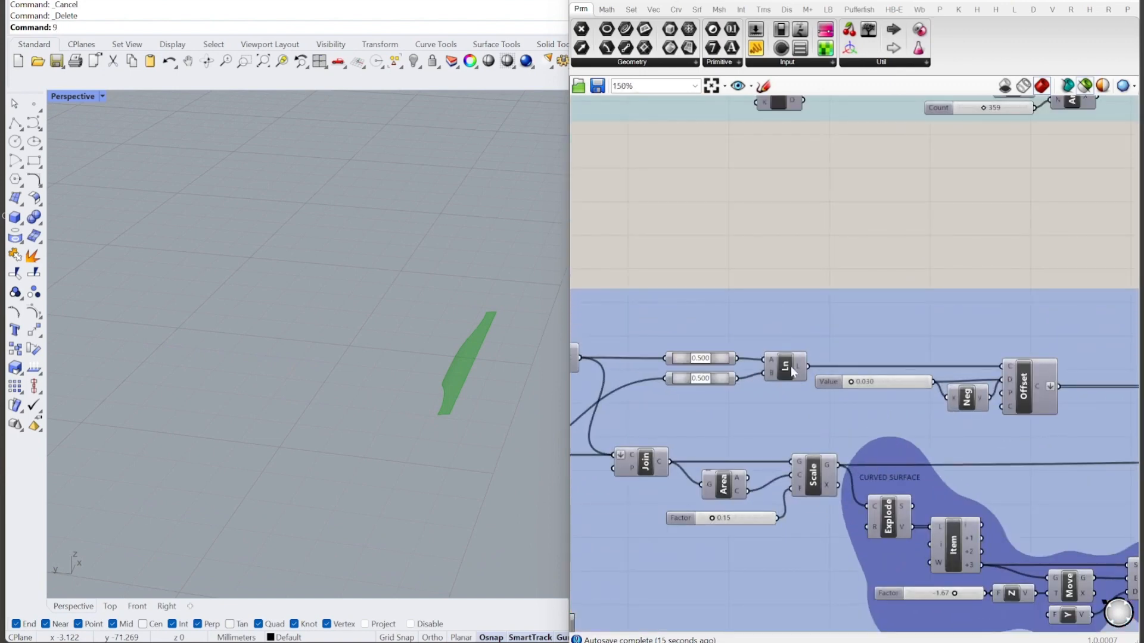
click(785, 369)
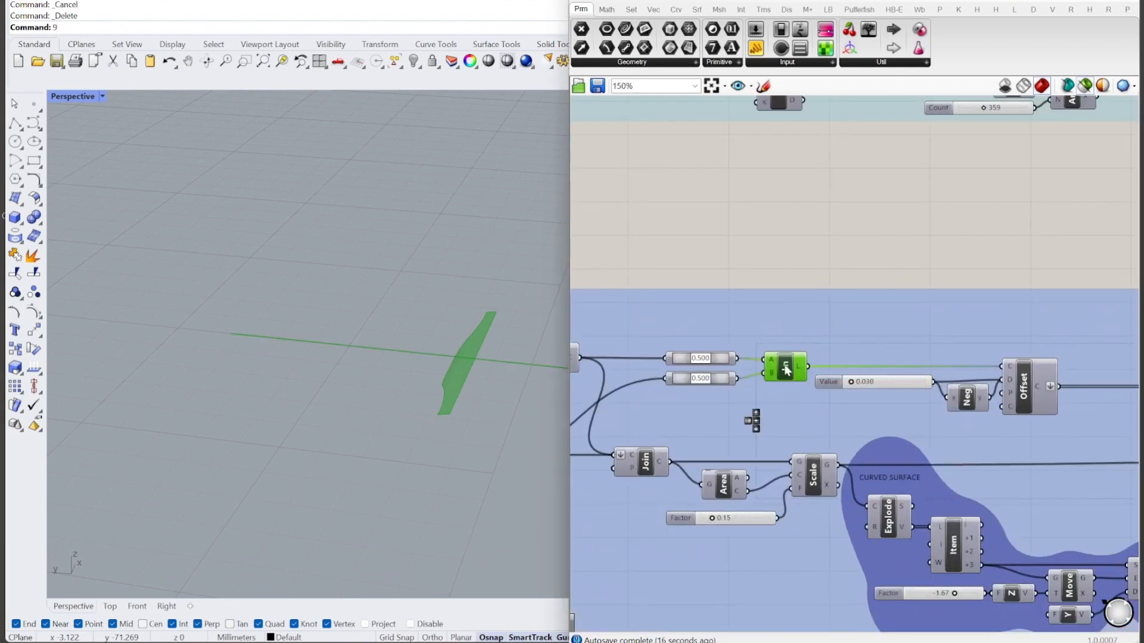
shift+click(1027, 394)
scroll(702, 400, down, 4)
scroll(677, 399, down, 4)
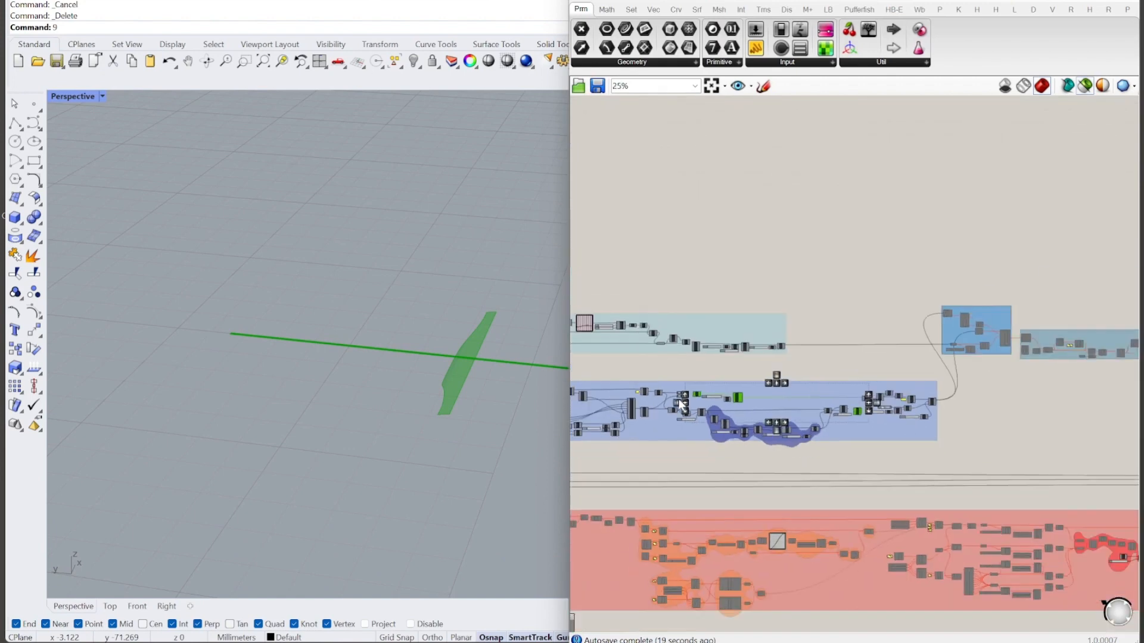
- Preview the fin halves rotated about the axis at the end of the FINS group and inspect them in 3D
scroll(919, 392, up, 8)
click(918, 381)
right_drag(537, 441, 286, 305)
scroll(325, 301, up, 5)
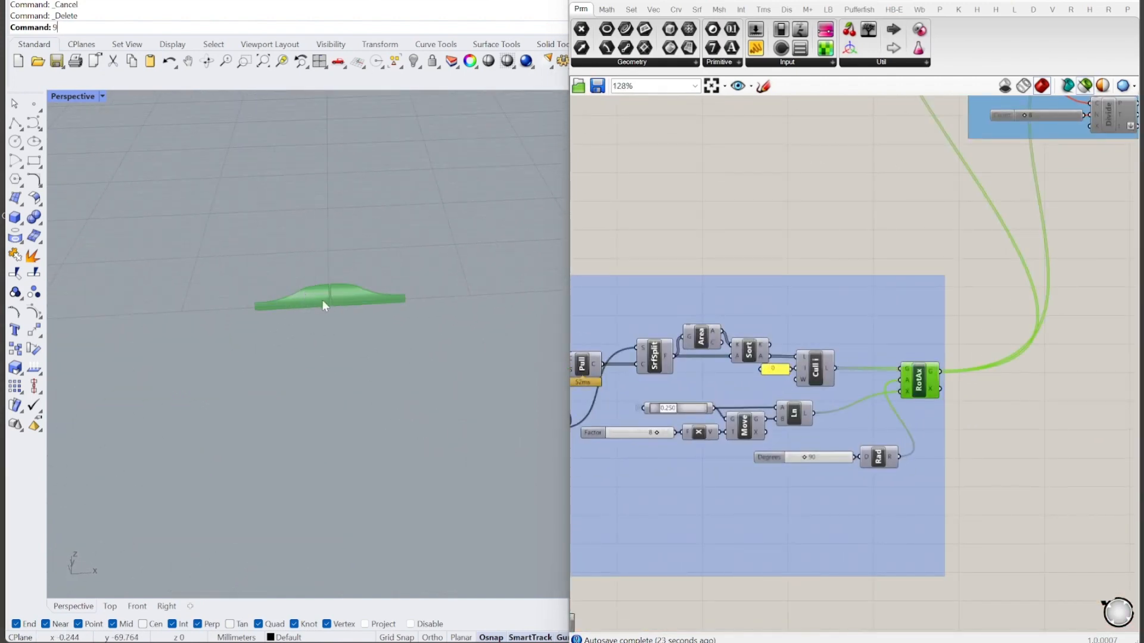
mouse_move(365, 366)
right_down()
mouse_move(365, 345)
mouse_move(361, 356)
right_up()
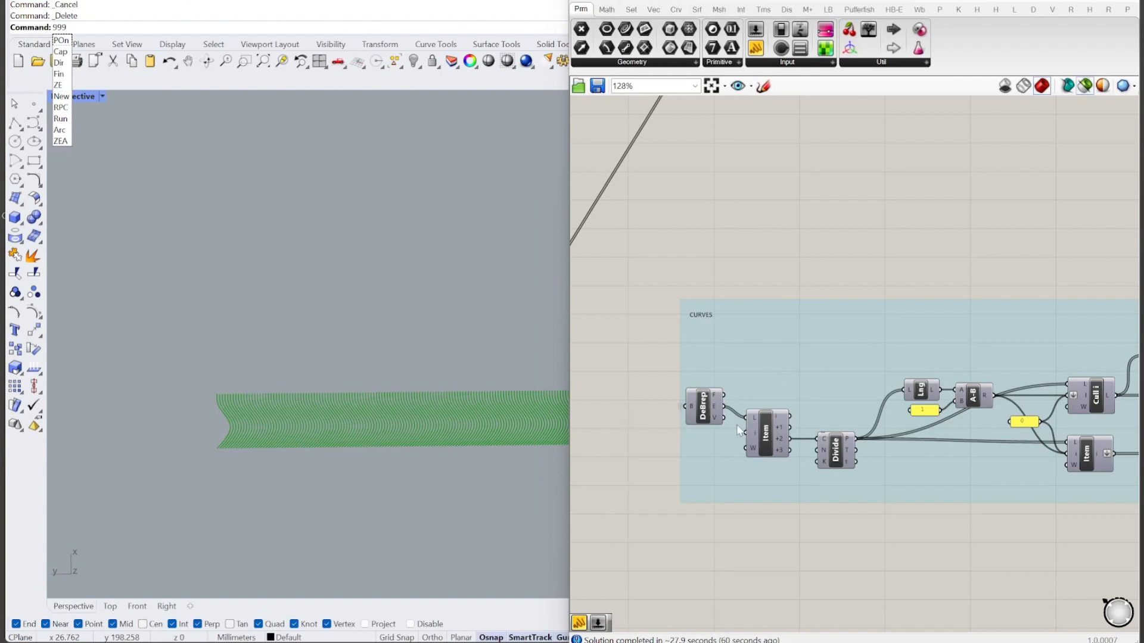
- Raise the peak of the graph mapper's curve in the CURVES group
scroll(628, 444, down, 2)
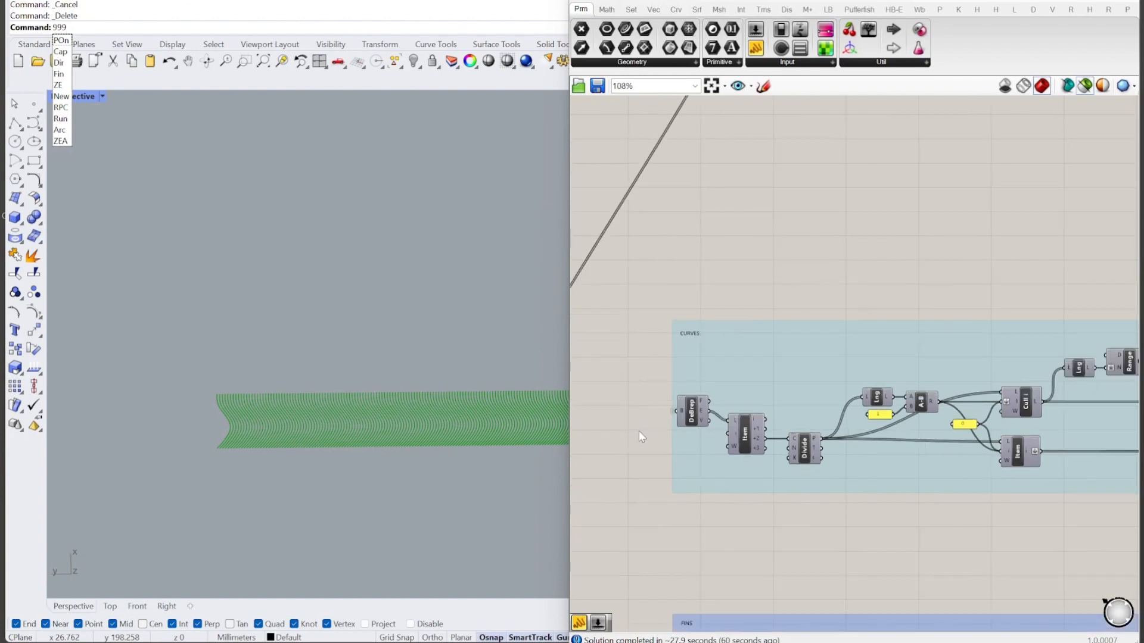
scroll(638, 431, down, 2)
scroll(616, 424, down, 3)
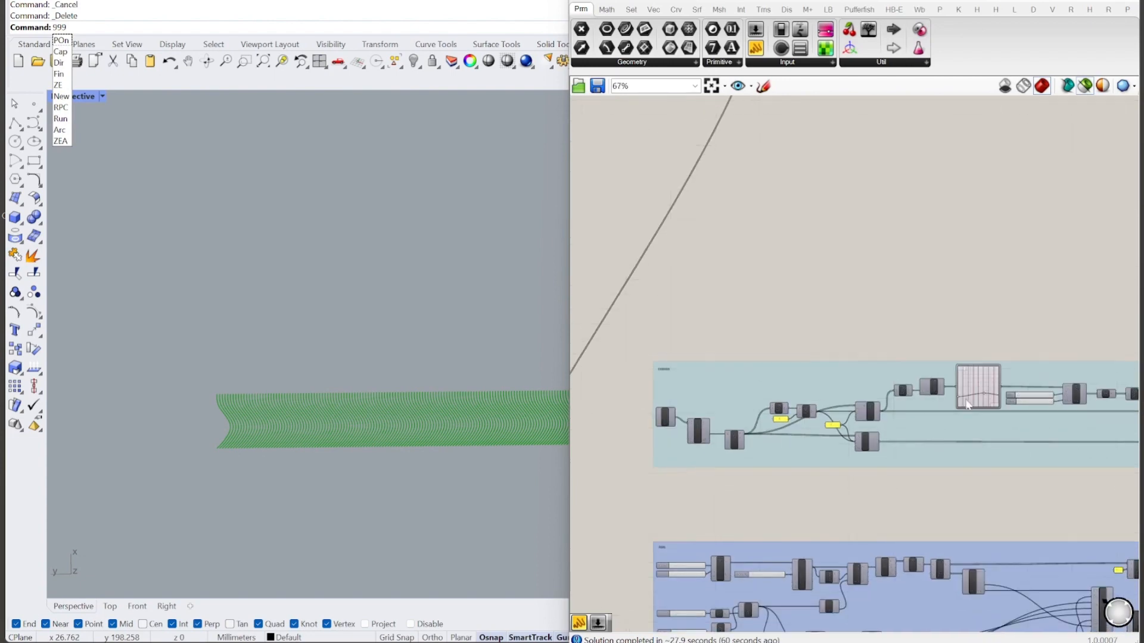
scroll(967, 405, up, 5)
drag(977, 401, 965, 352)
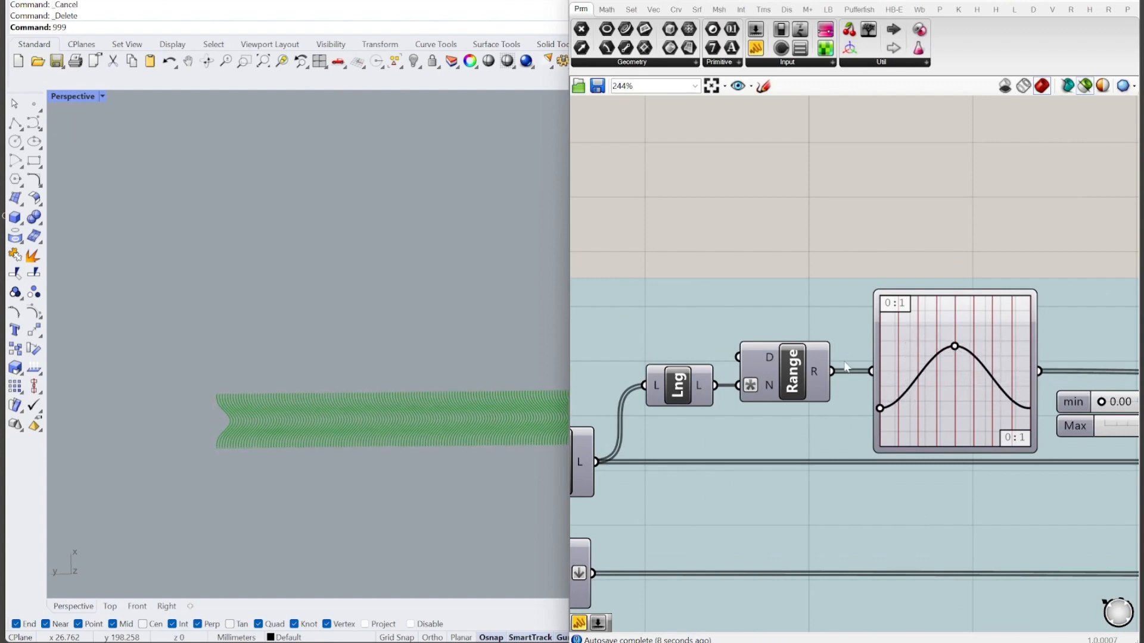
- Adjust the Factor slider that spaces the arrayed interpolated curves in the CURVES group
scroll(965, 352, down, 5)
scroll(1026, 416, up, 3)
scroll(1026, 415, up, 3)
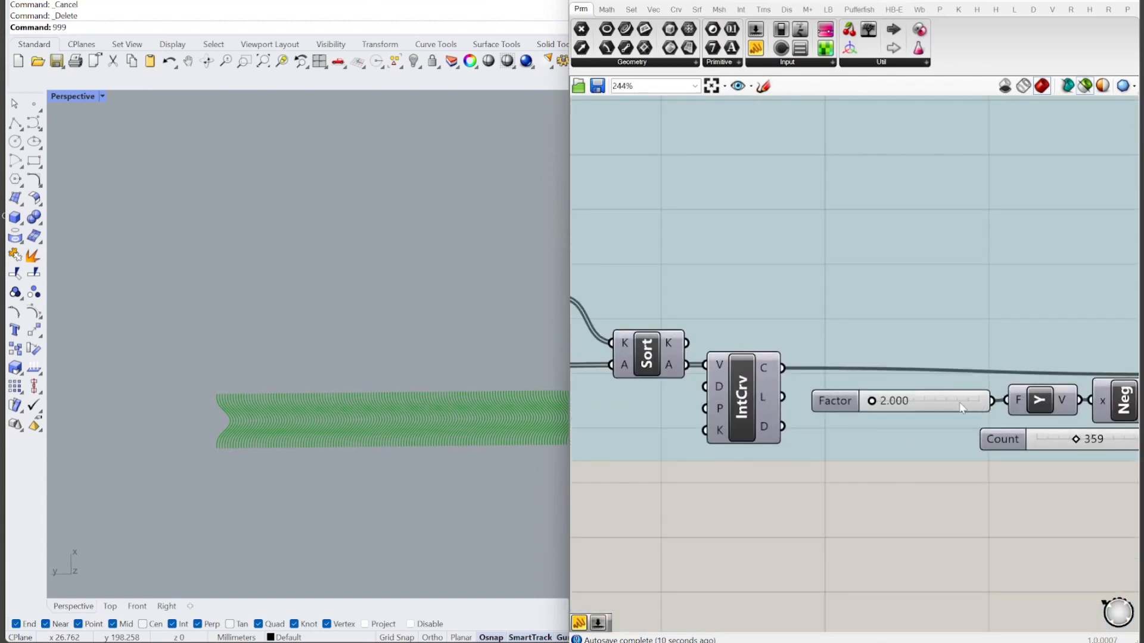
mouse_move(872, 401)
mouse_down()
mouse_move(894, 401)
mouse_move(869, 400)
mouse_up()
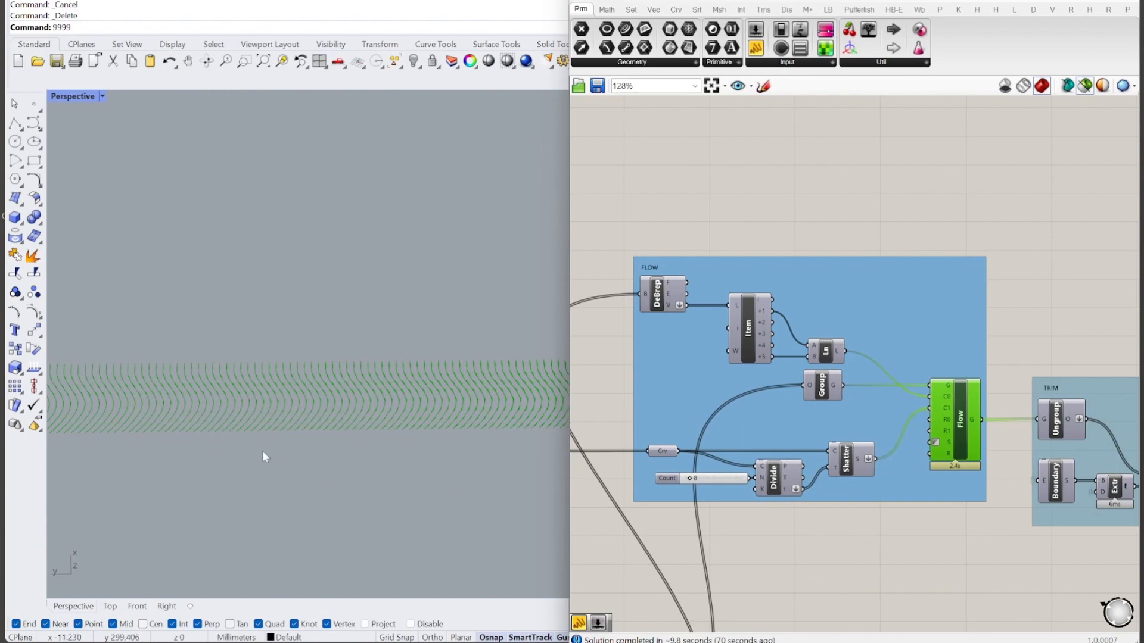
- Inspect the fins flowed along the facade curve in 3D and examine the component chain of the TRIM group
right_drag(327, 444, 380, 512)
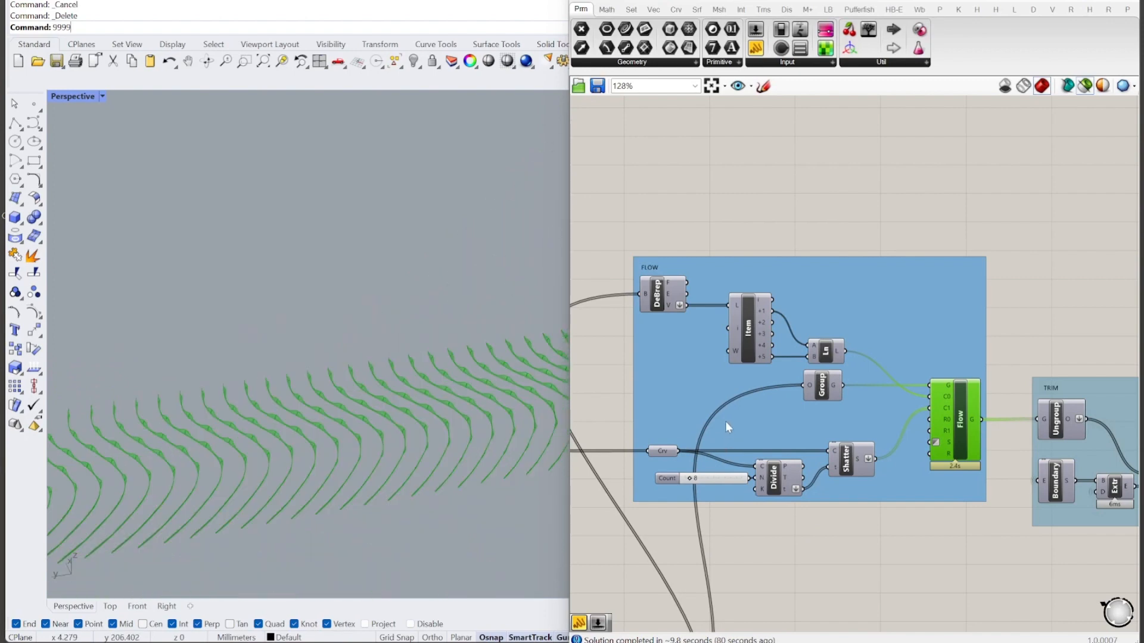
scroll(725, 421, down, 6)
scroll(874, 413, up, 5)
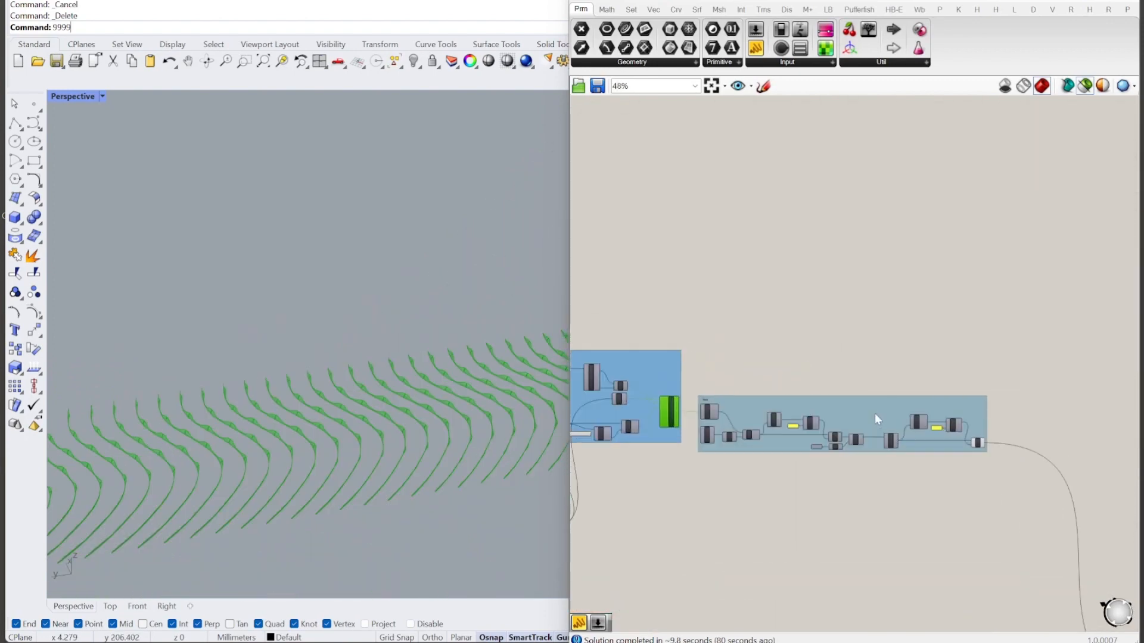
scroll(931, 407, down, 3)
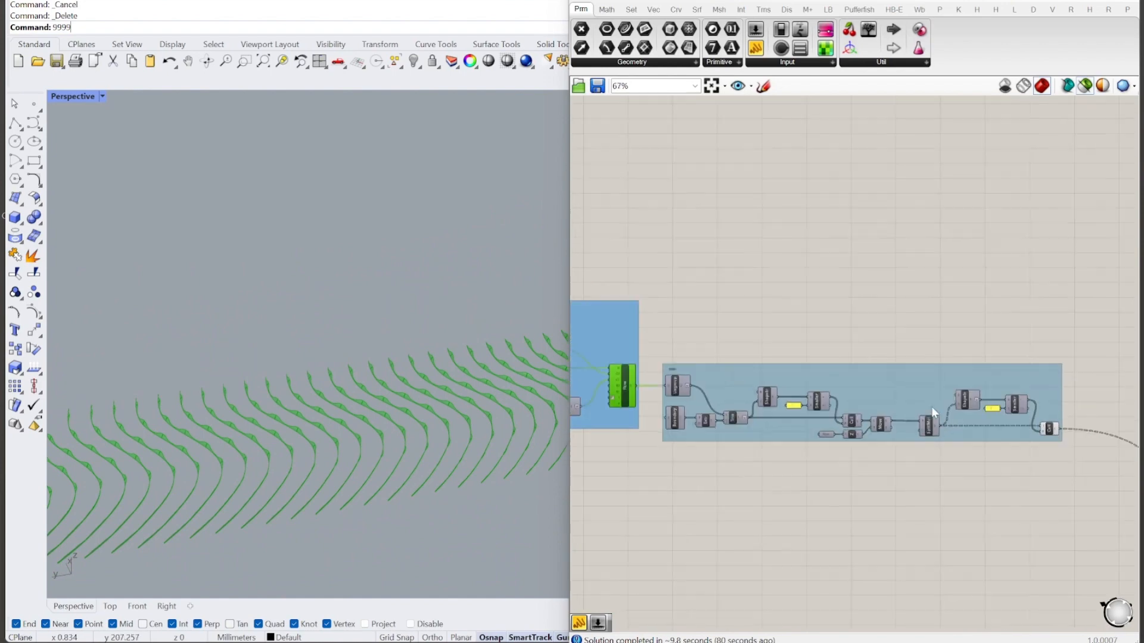
scroll(933, 402, up, 2)
scroll(933, 403, down, 1)
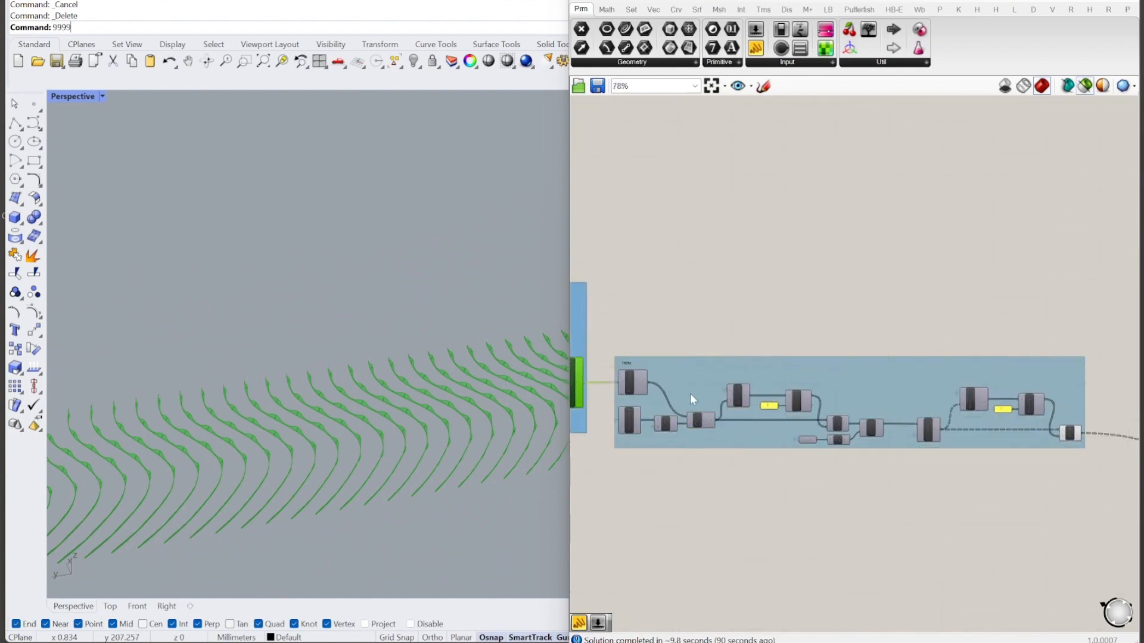
scroll(664, 374, up, 1)
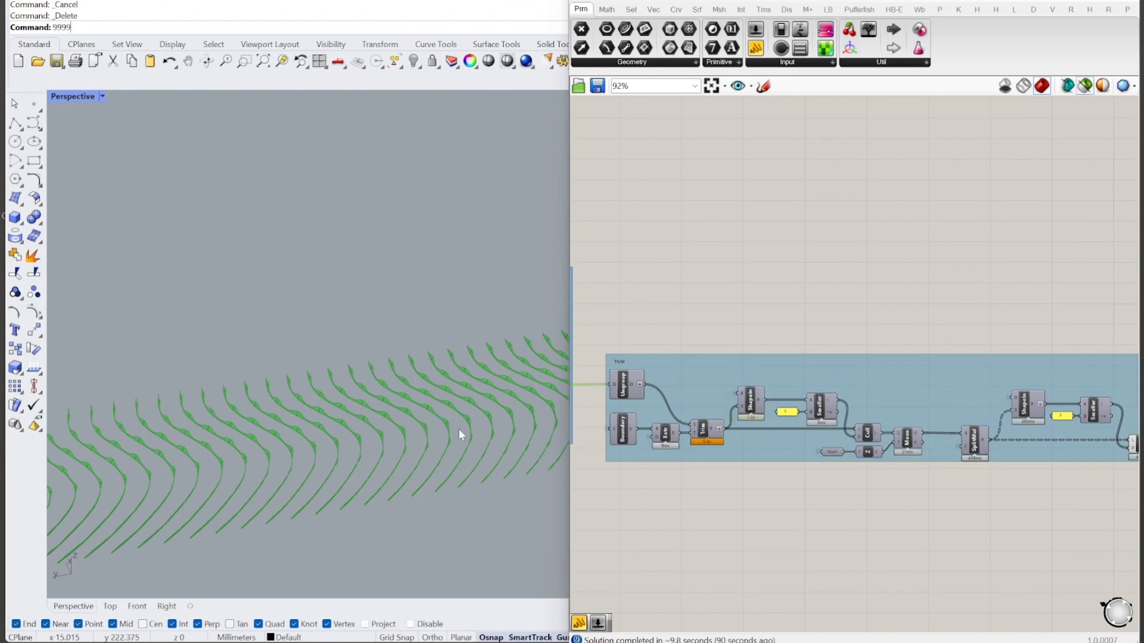
scroll(453, 438, down, 3)
scroll(752, 394, down, 5)
scroll(953, 408, up, 5)
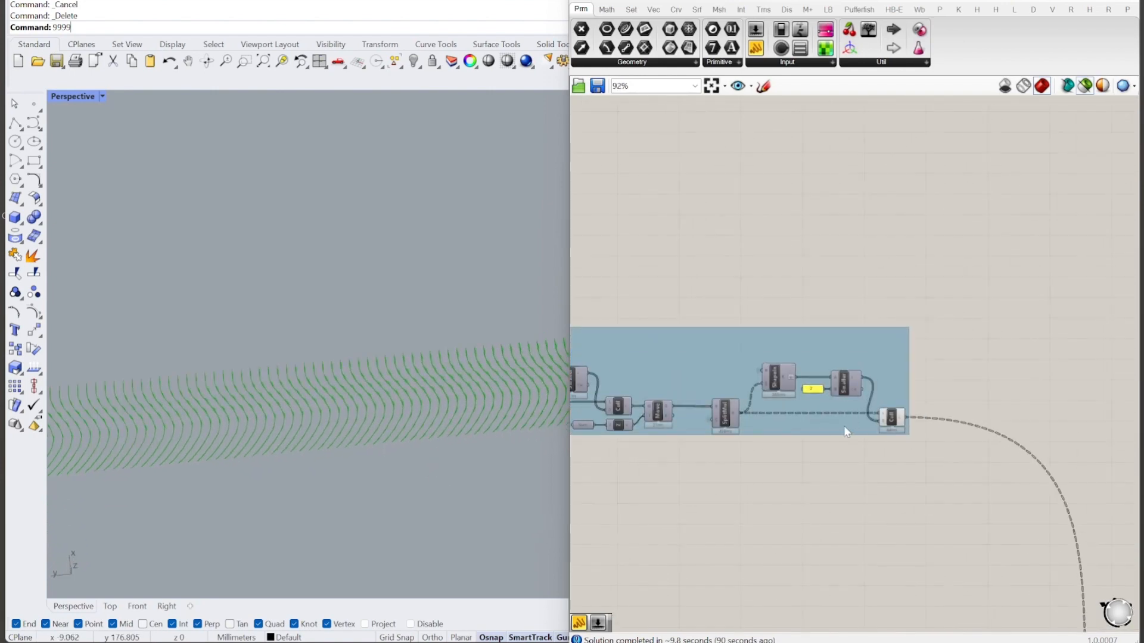
- Preview the culled fins at the end of the TRIM group and inspect them along the facade
click(891, 417)
scroll(326, 402, down, 3)
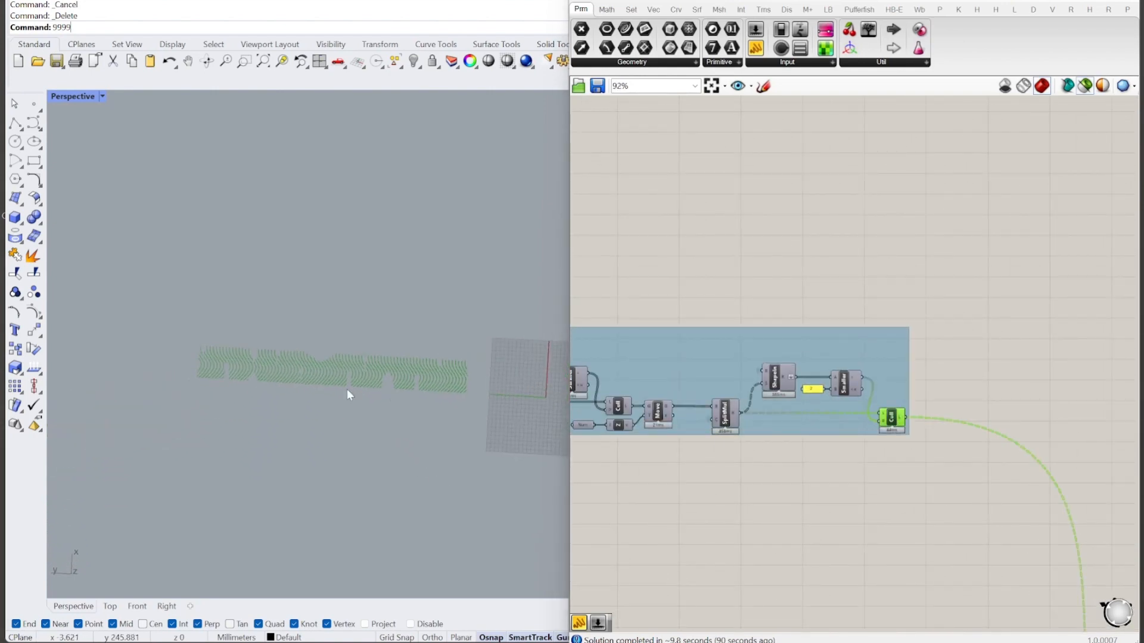
scroll(358, 406, up, 5)
right_drag(401, 391, 401, 387)
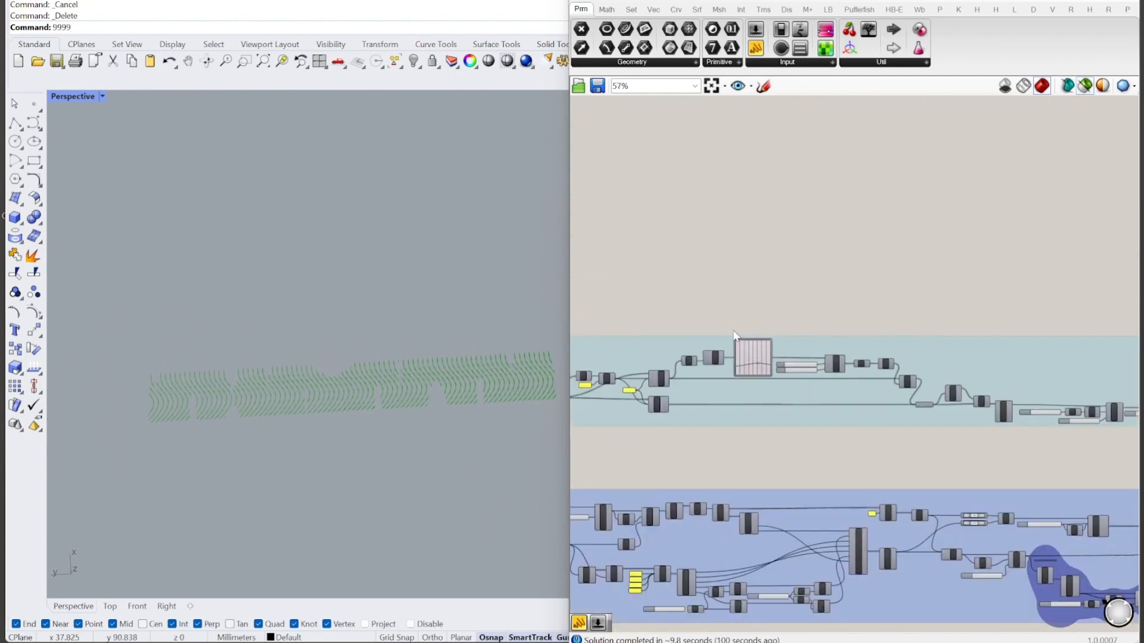
- Raise the graph mapper's peak in the CURVES group and inspect the reshaped trimmed fins up close in 3D
scroll(738, 349, up, 6)
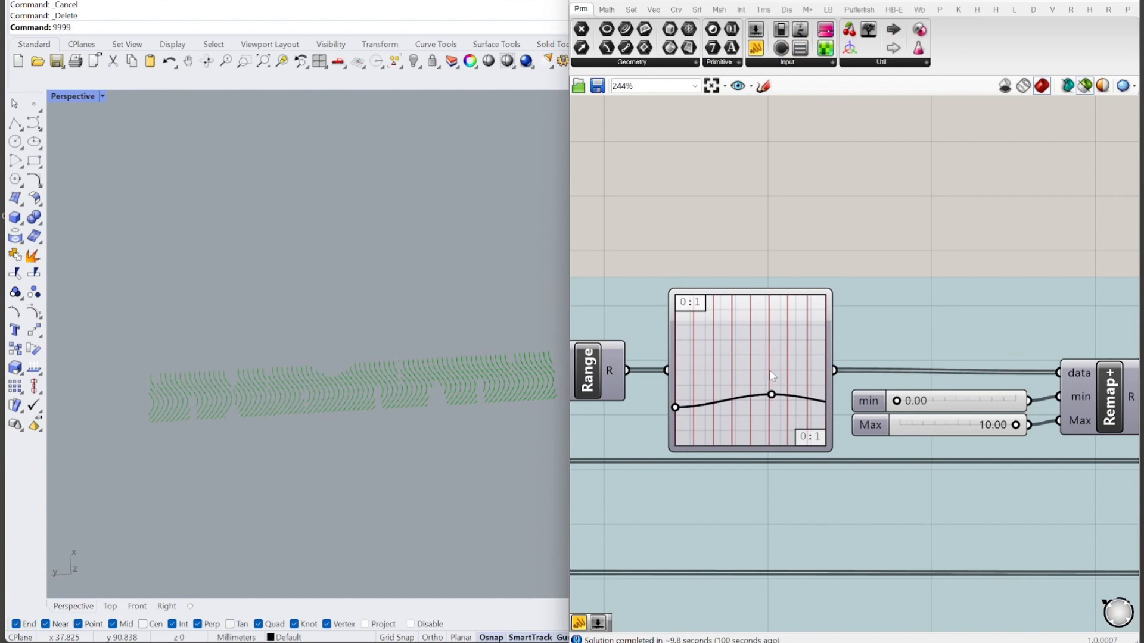
drag(772, 395, 752, 334)
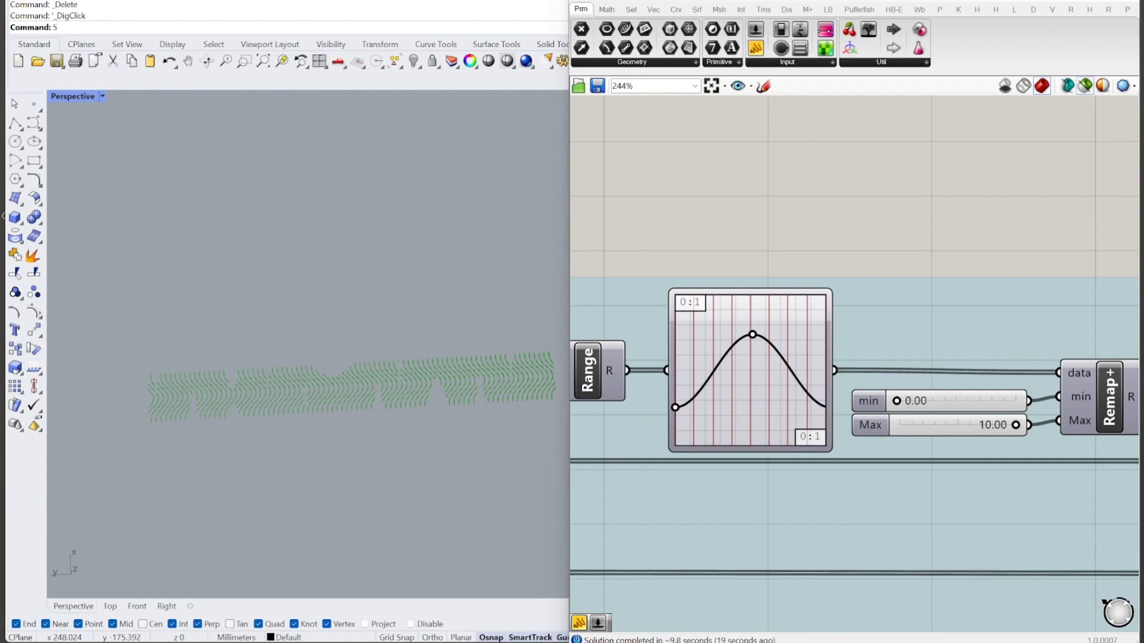
scroll(801, 223, up, 1)
scroll(352, 390, up, 3)
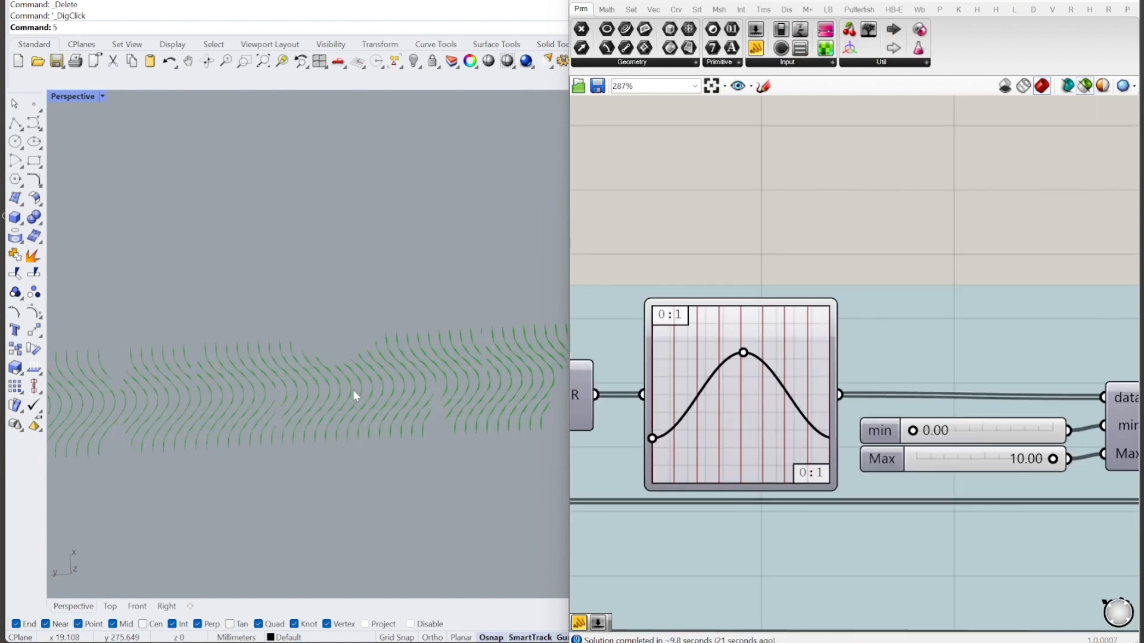
scroll(344, 408, up, 3)
right_drag(345, 408, 308, 474)
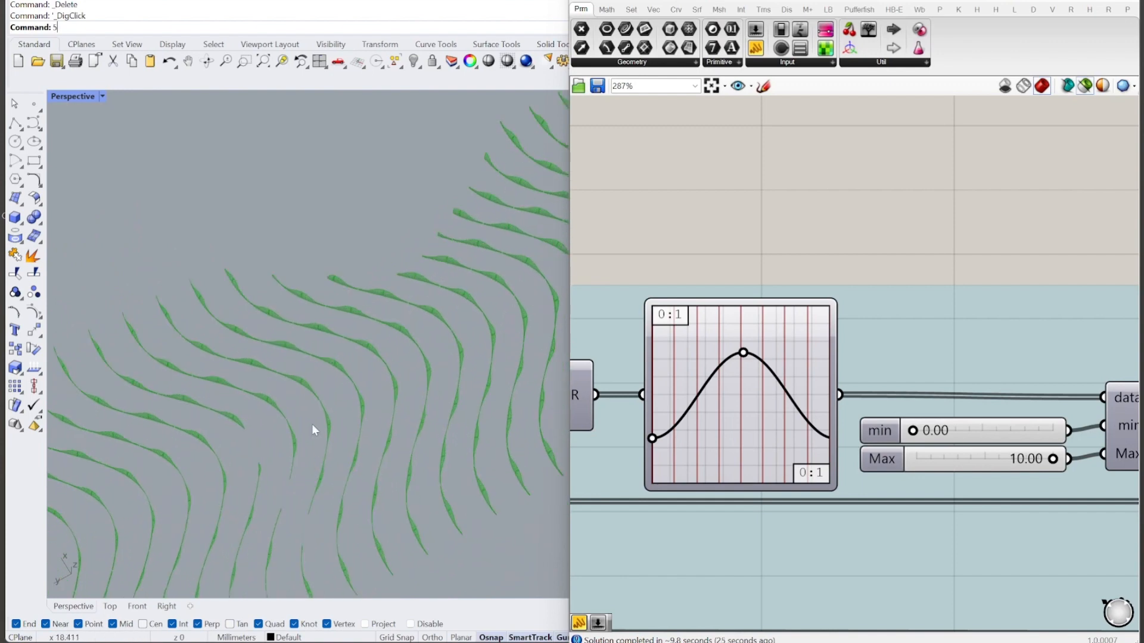
right_drag(312, 423, 229, 365)
- Set the curve array's spacing Factor in the CURVES group to 5 and inspect the trimmed fins in 3D
scroll(652, 305, down, 6)
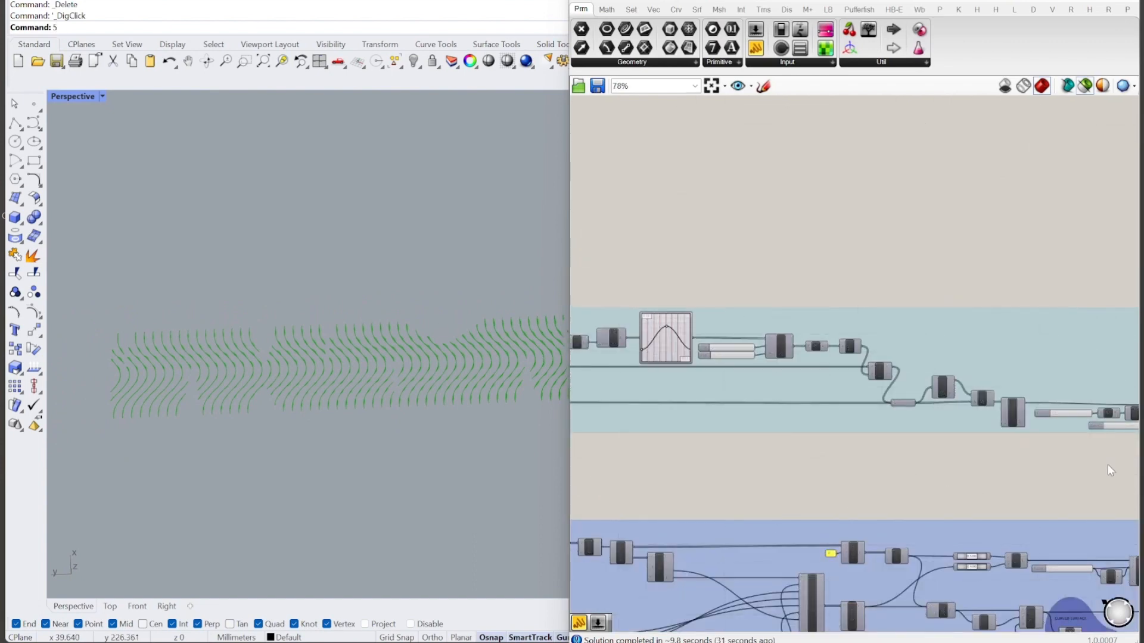
scroll(980, 423, up, 6)
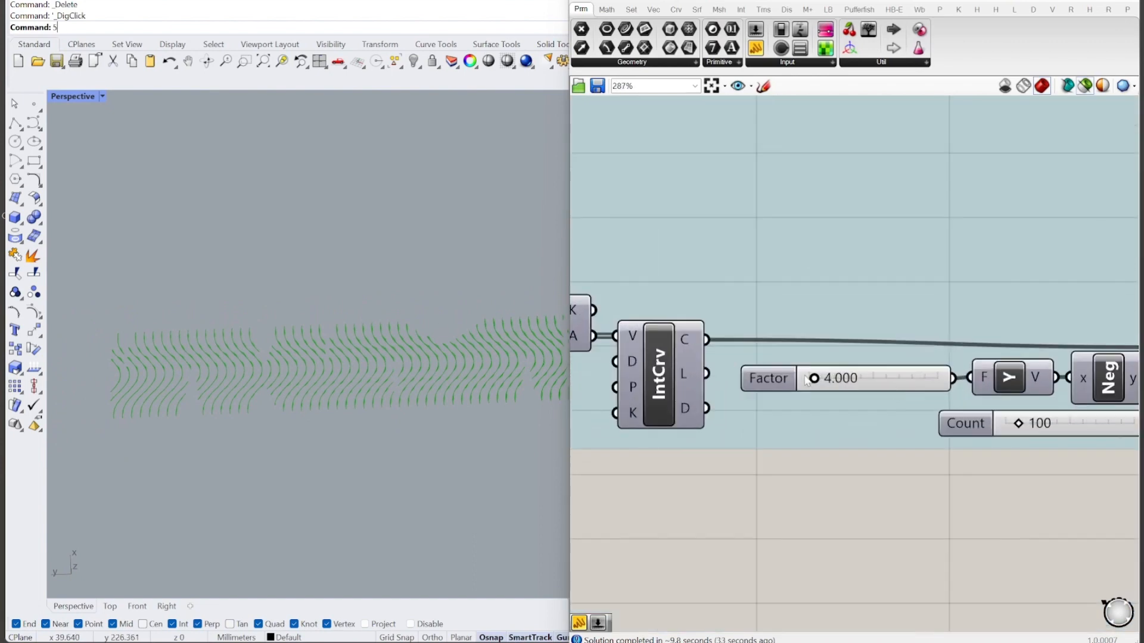
scroll(863, 406, down, 2)
scroll(834, 399, up, 3)
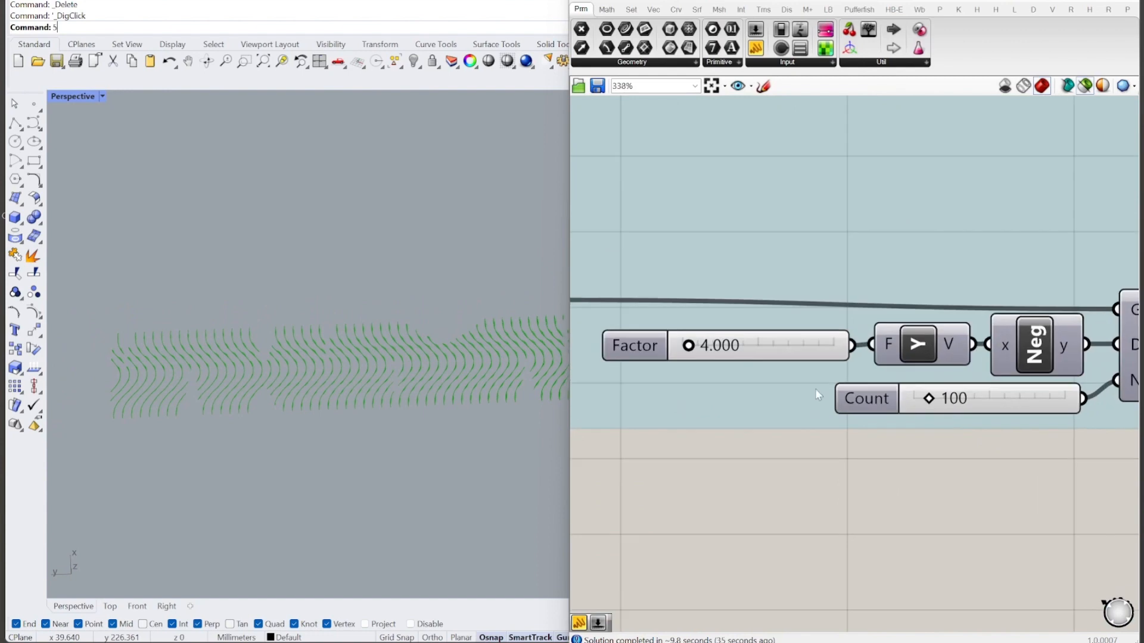
double_click(718, 350)
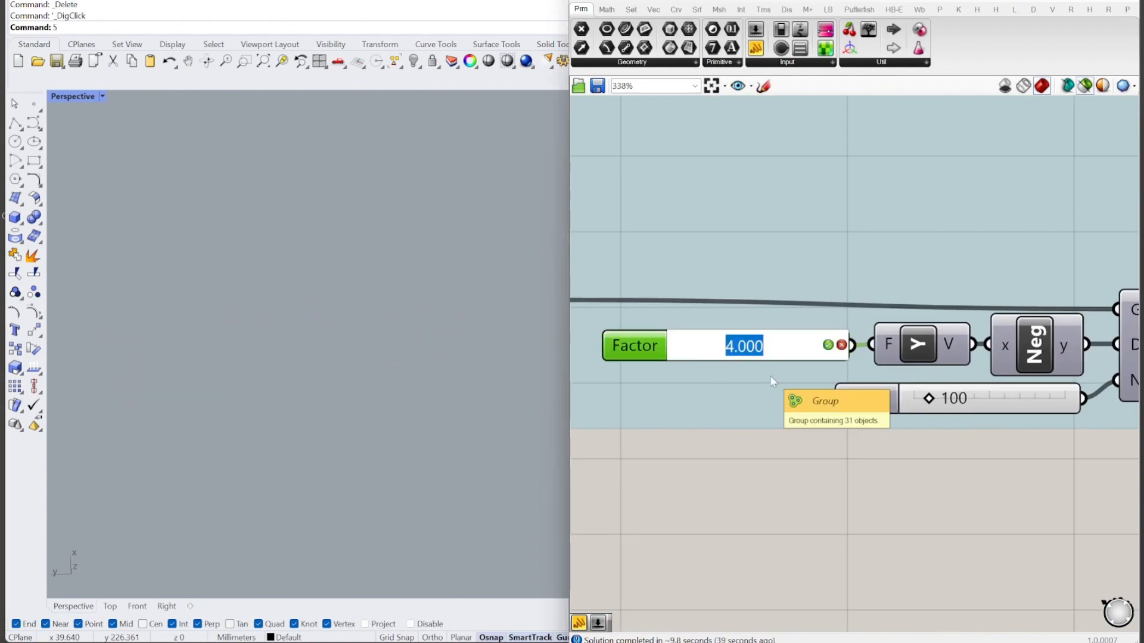
text(5)
key(Return)
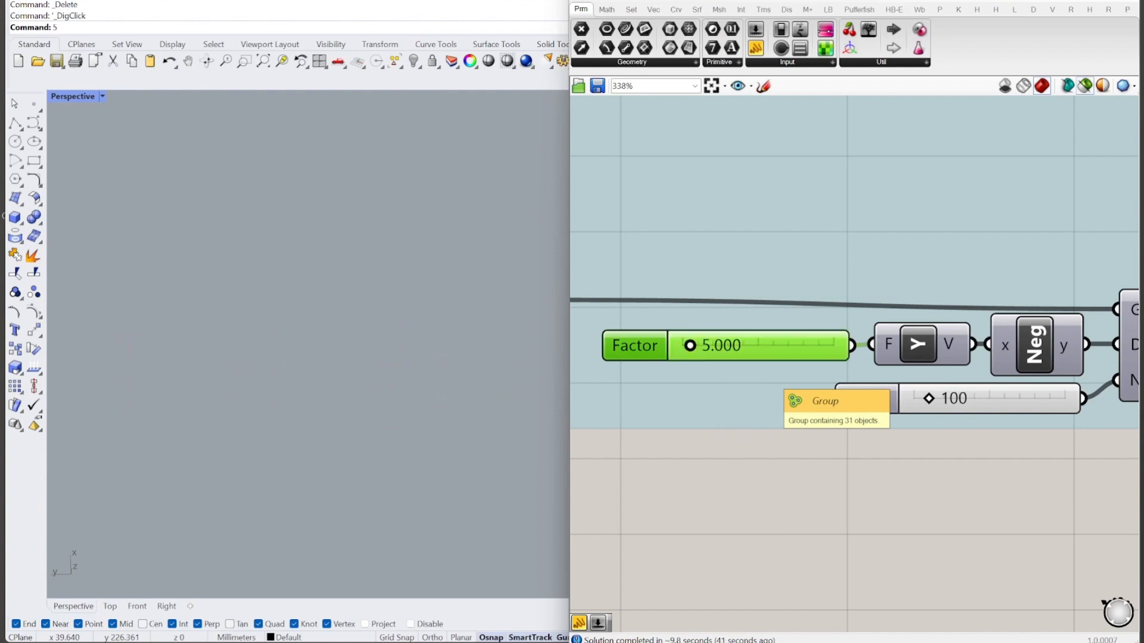
text(5)
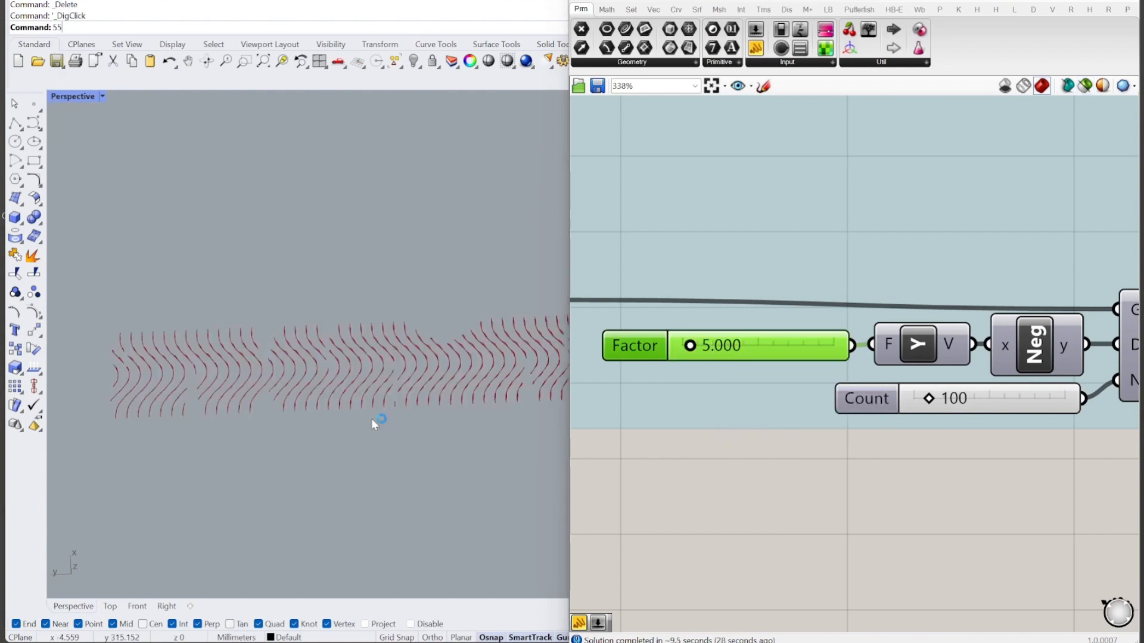
right_drag(370, 419, 419, 398)
scroll(396, 486, up, 5)
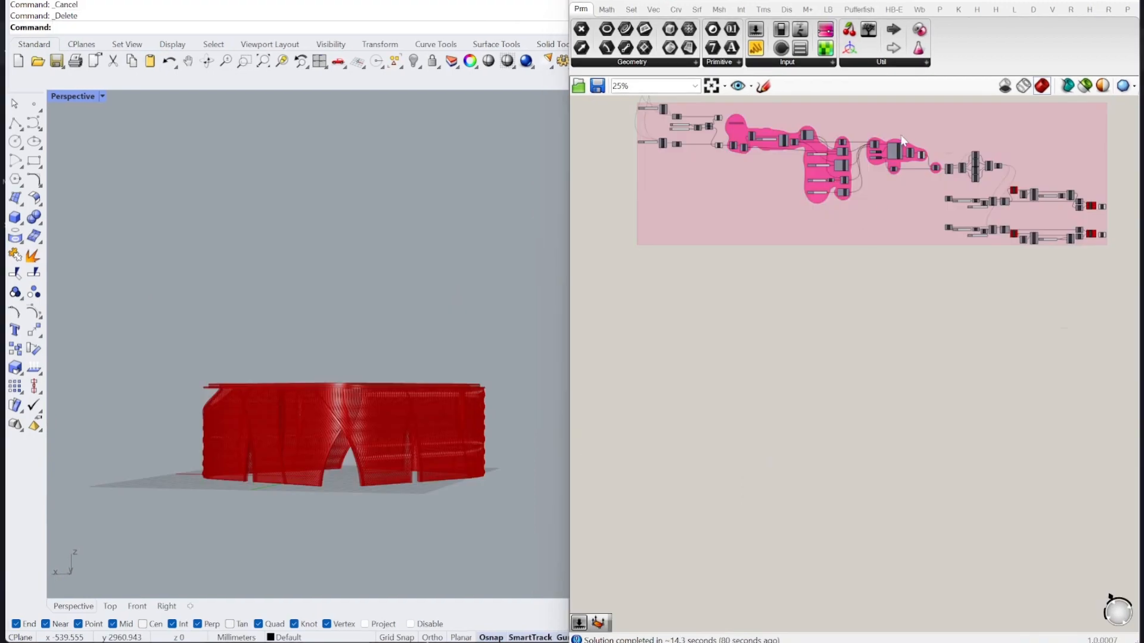
- Run the roof's BouncySolver by setting its toggle to True, and pause it by setting the toggle back to False
scroll(912, 149, up, 8)
scroll(734, 203, up, 1)
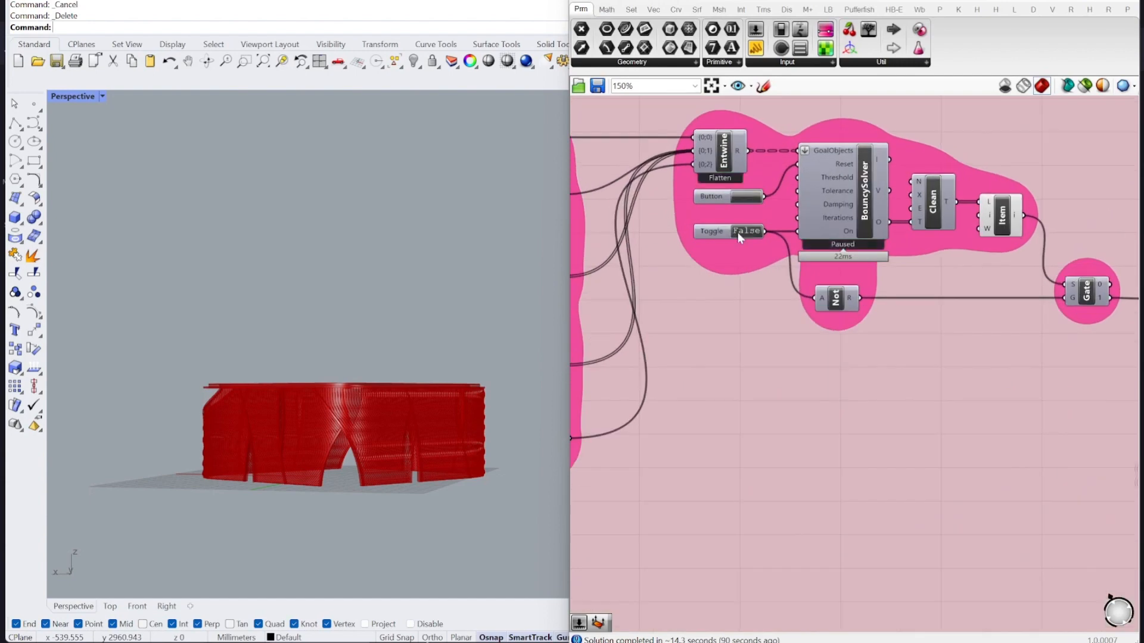
double_click(743, 231)
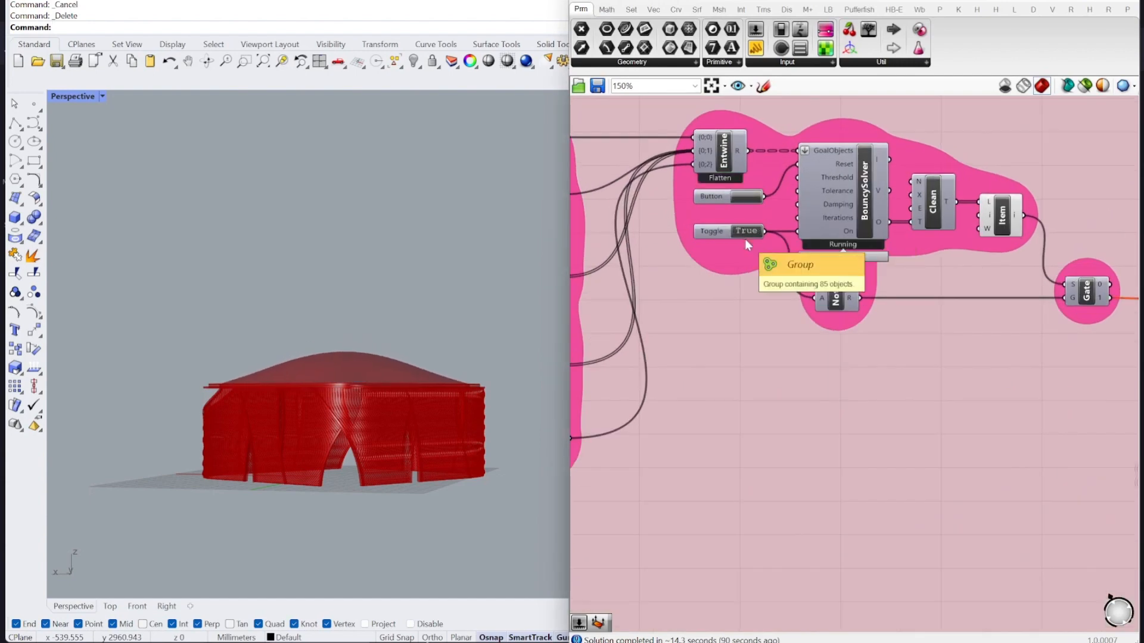
double_click(745, 236)
text(5)
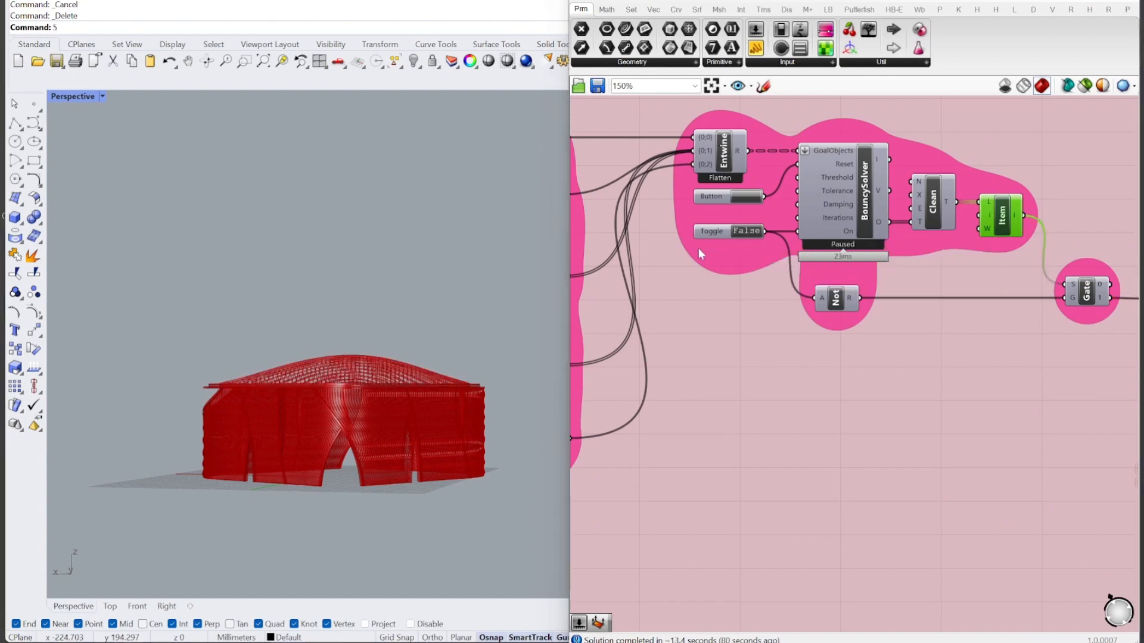
- Examine the component chains following the roof solver and inspect the roof lattice in 3D
scroll(698, 255, down, 8)
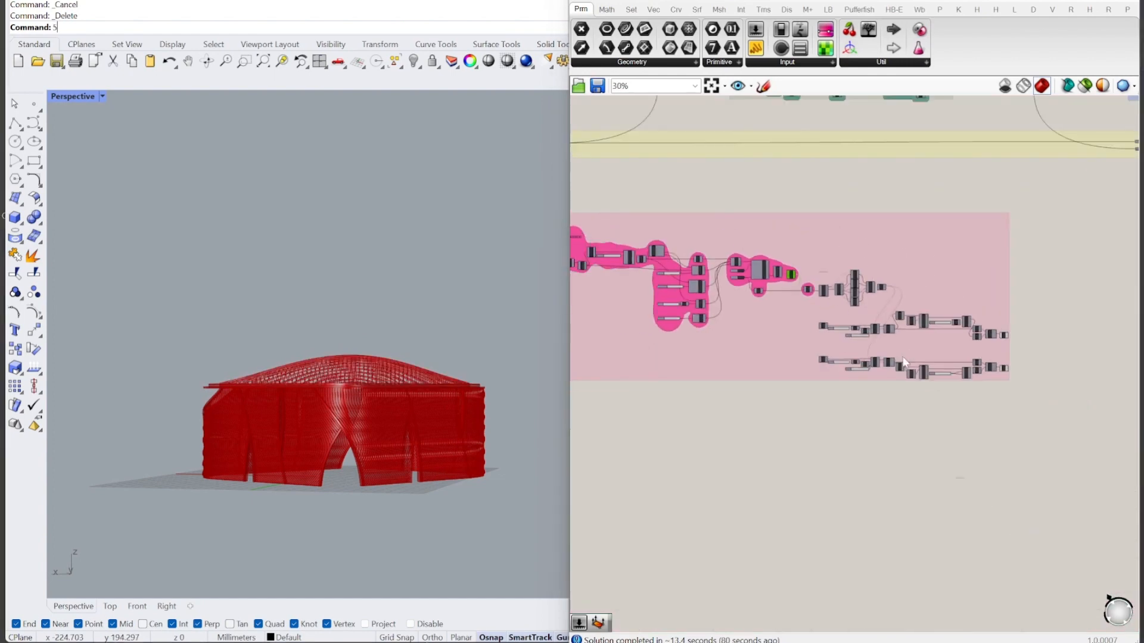
scroll(904, 362, up, 5)
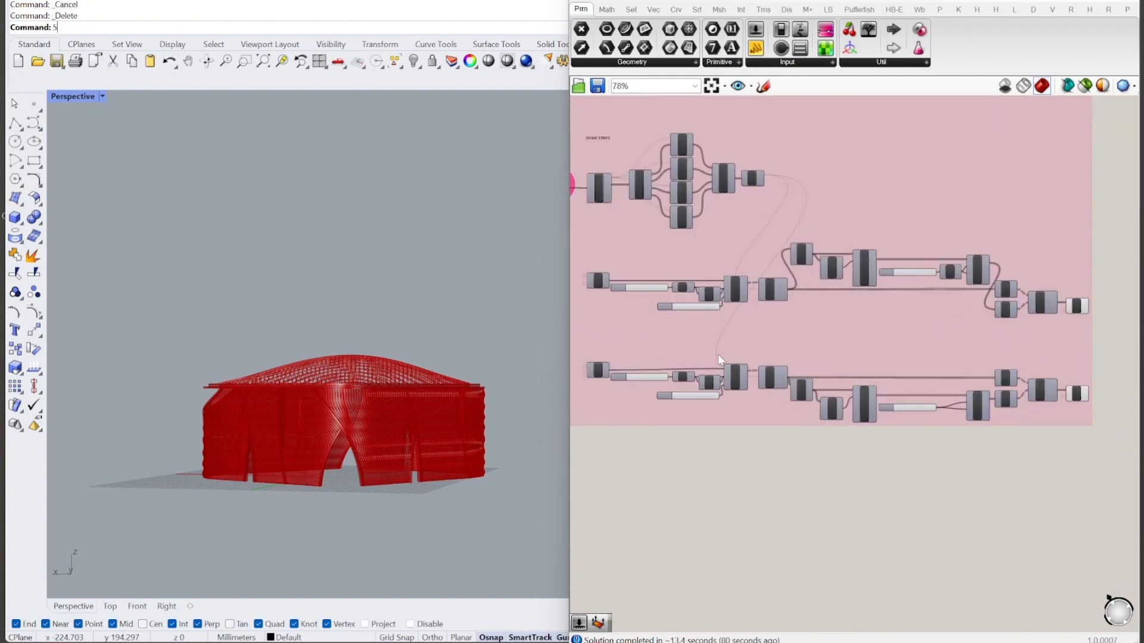
mouse_move(409, 485)
right_down()
mouse_move(401, 506)
mouse_move(402, 492)
right_up()
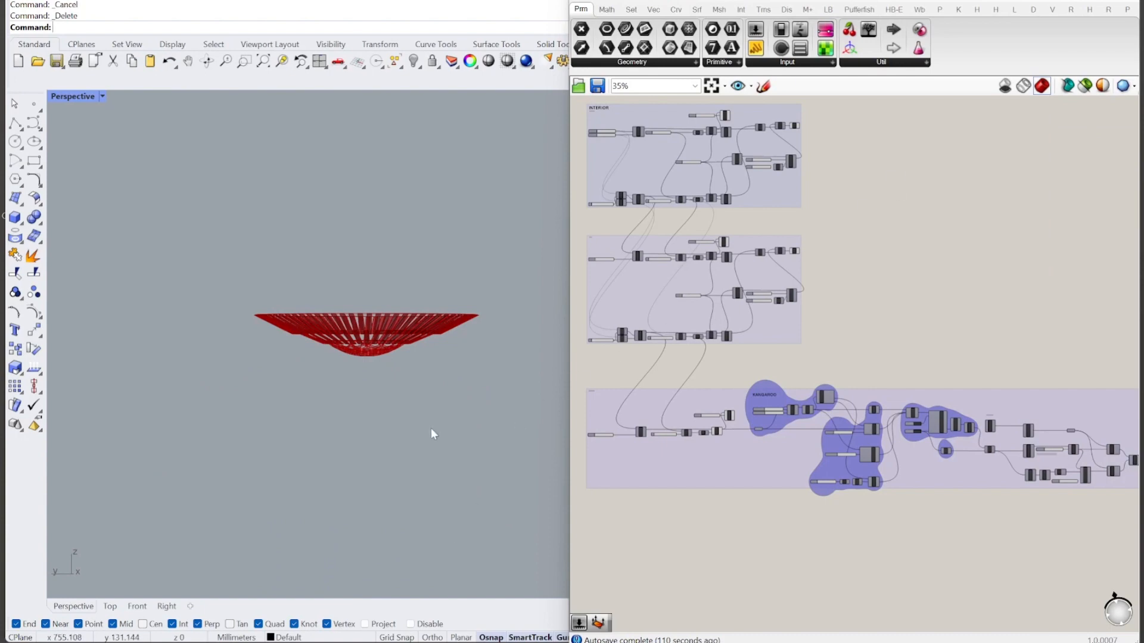
- Inspect the pavilion's funnel-shaped interior structure and its rings of slats from above in 3D
right_drag(434, 435, 376, 498)
scroll(349, 325, up, 6)
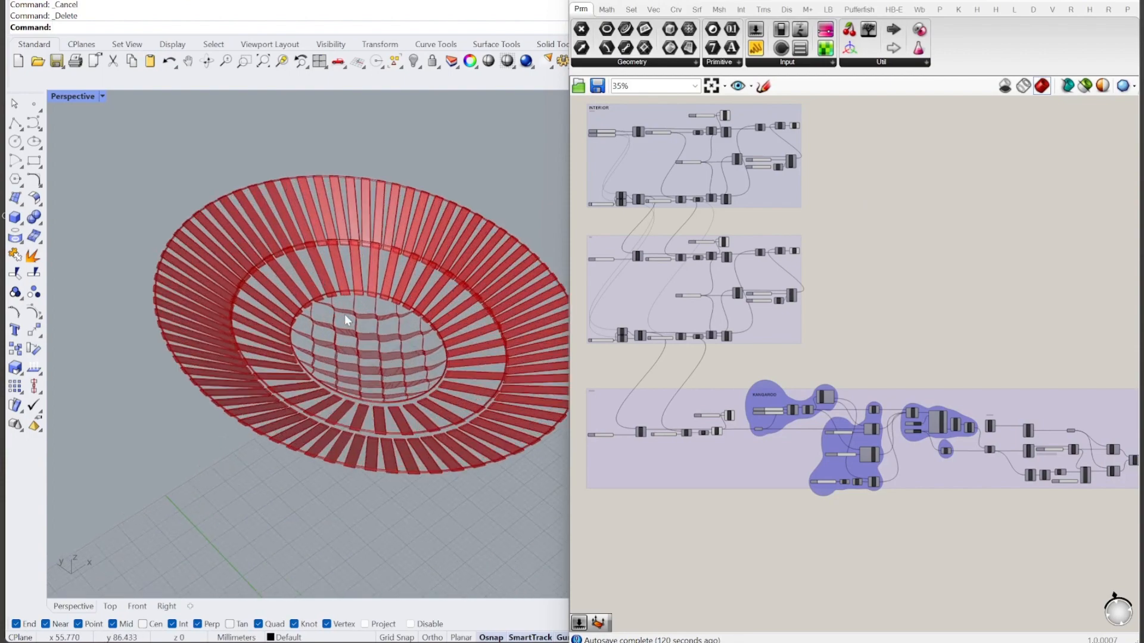
scroll(439, 409, down, 5)
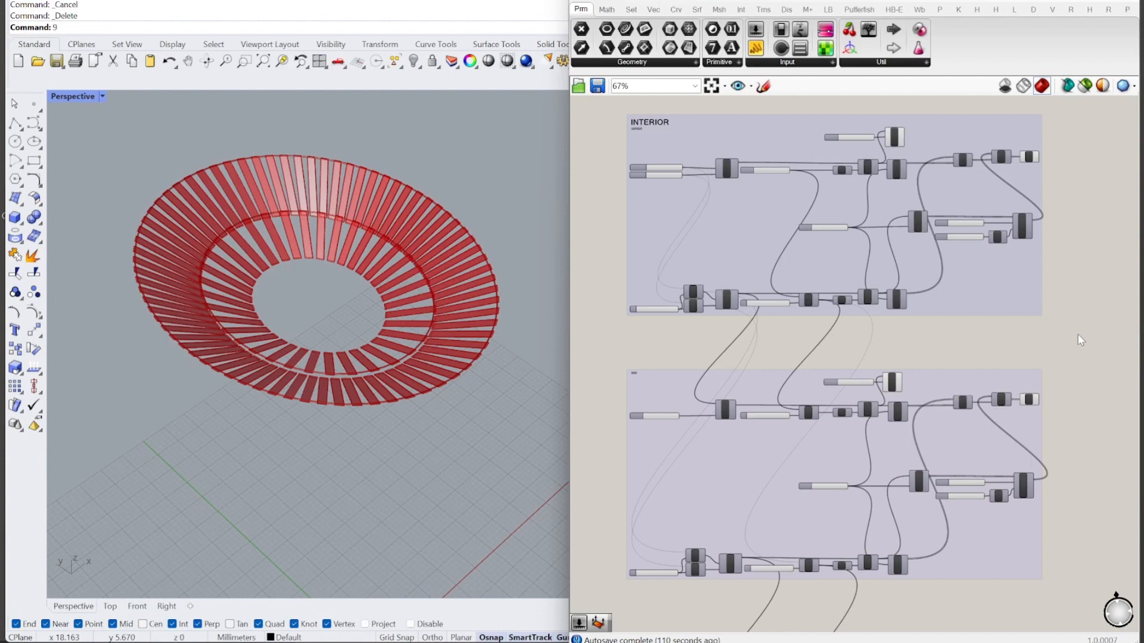
- Enlarge the upper ellipse in the INTERIOR group and set the B value subtracted from its height factor to 7.373
scroll(641, 155, up, 5)
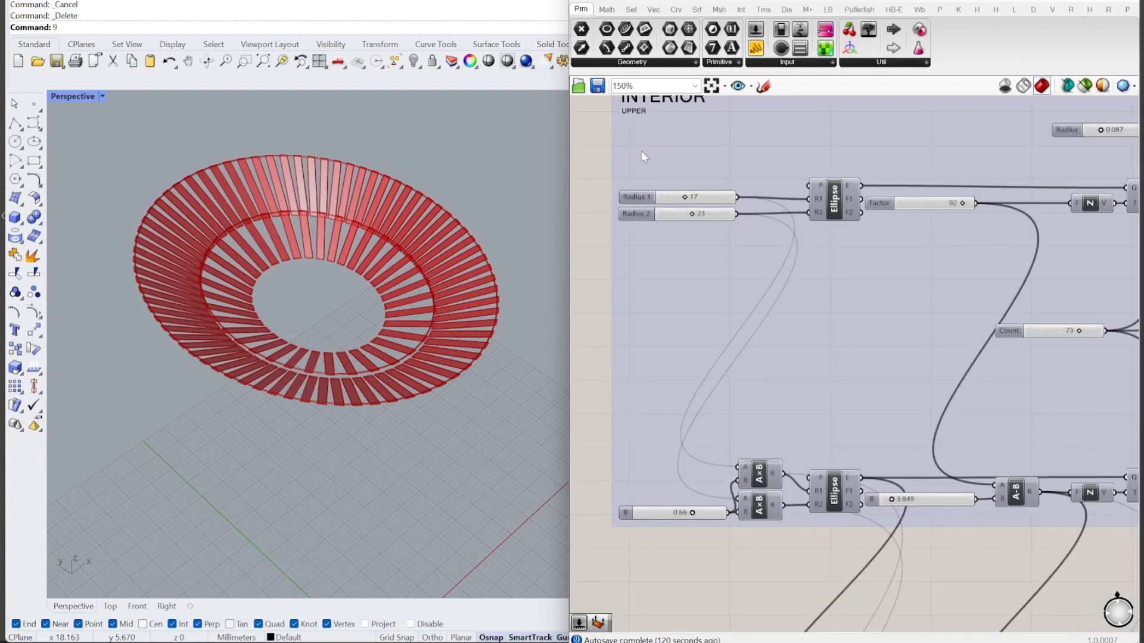
drag(687, 207, 700, 231)
scroll(618, 264, down, 3)
scroll(736, 512, up, 3)
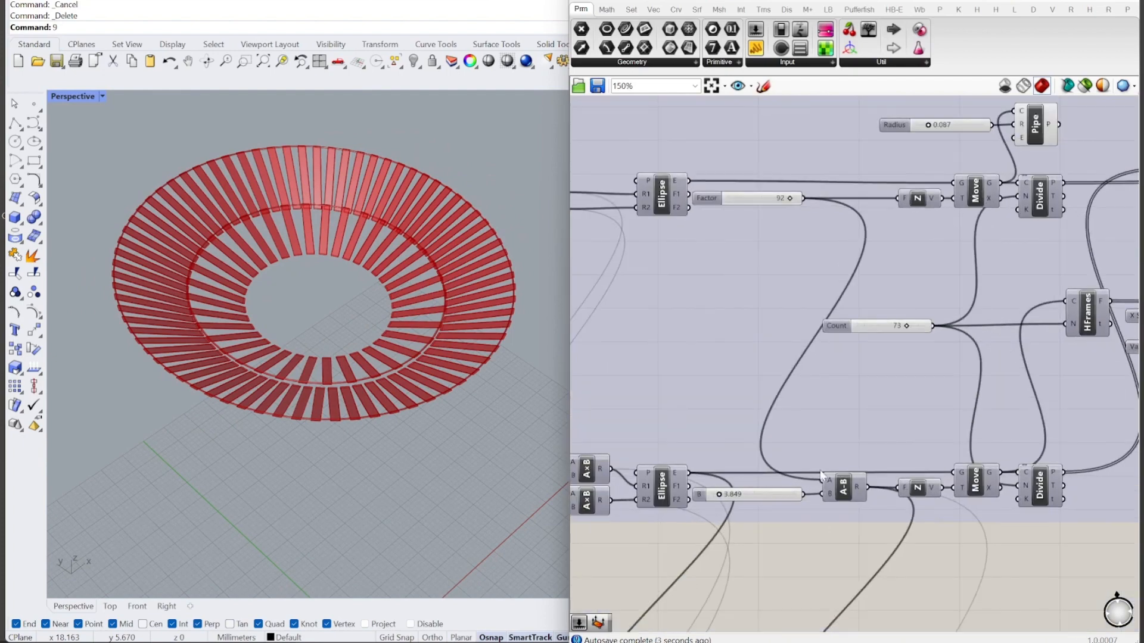
mouse_move(702, 490)
mouse_down()
mouse_move(722, 489)
mouse_move(713, 489)
mouse_up()
scroll(694, 476, down, 1)
scroll(694, 476, down, 2)
scroll(856, 338, up, 3)
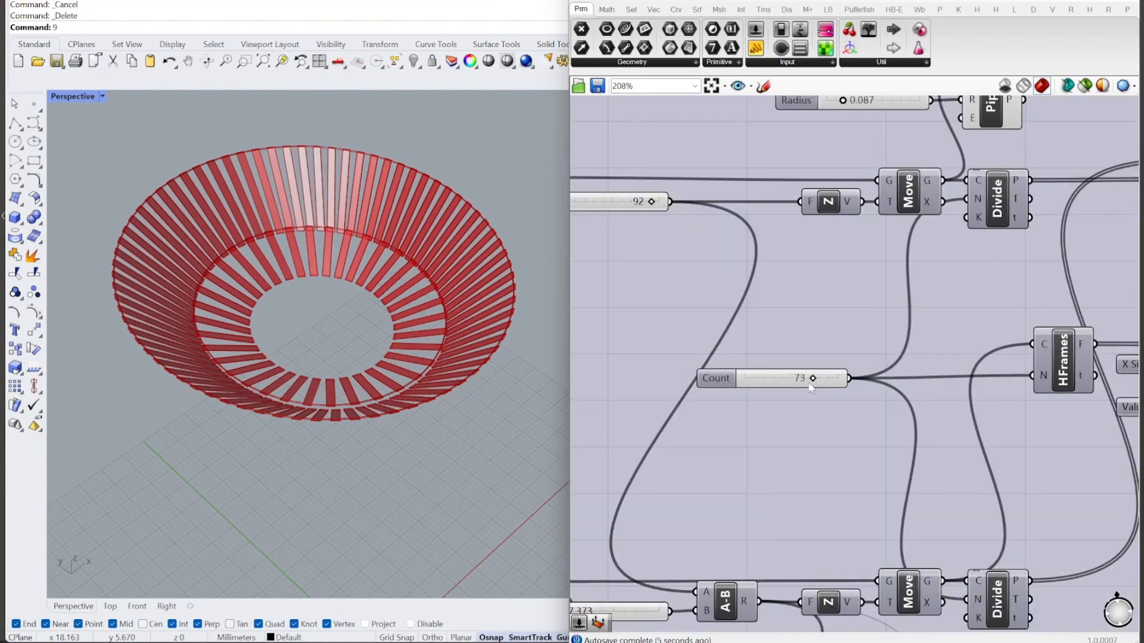
- Set the interior slats' Count to 56 and slightly reduce the X Size of the rectangles placed on the horizontal frames
mouse_move(812, 379)
mouse_down()
mouse_move(785, 381)
mouse_move(809, 379)
mouse_move(798, 381)
mouse_up()
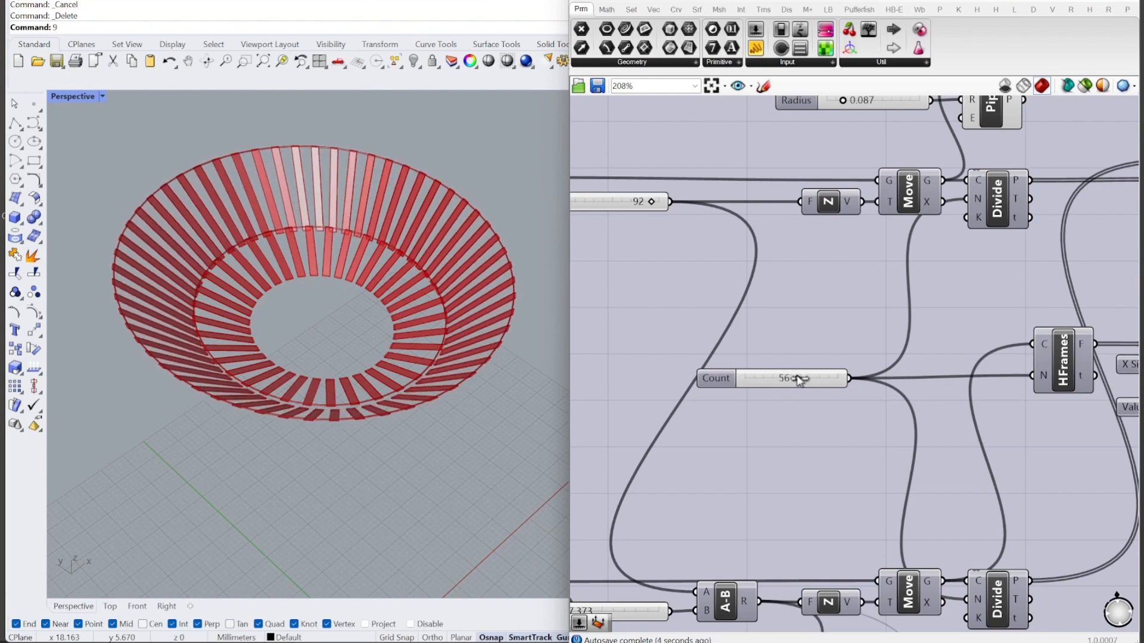
scroll(722, 382, down, 6)
scroll(947, 403, up, 5)
scroll(864, 394, up, 3)
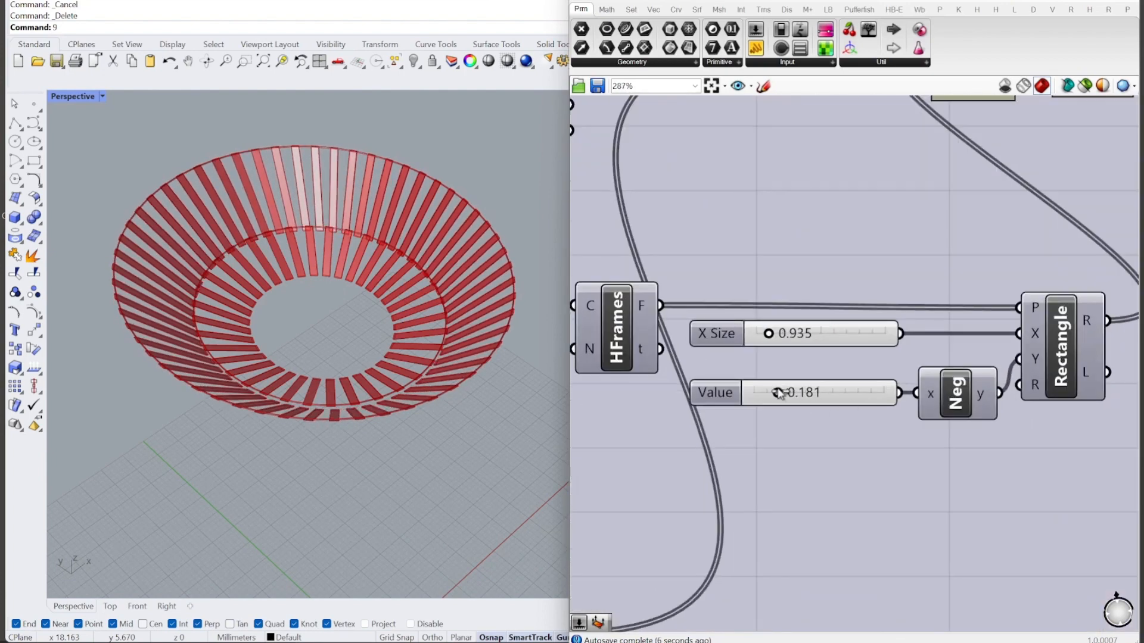
mouse_move(768, 335)
mouse_down()
mouse_move(778, 334)
mouse_move(765, 334)
mouse_up()
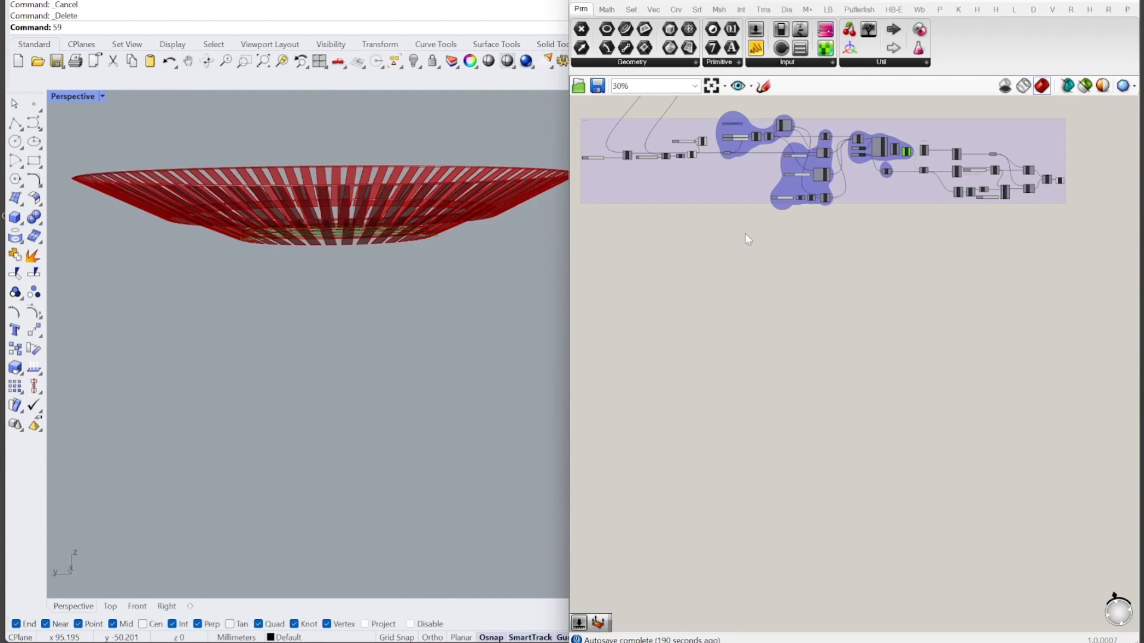
- Run the interior's BouncySolver by setting its toggle to True, and inspect the sagging mesh beneath the slat rings
scroll(849, 174, up, 5)
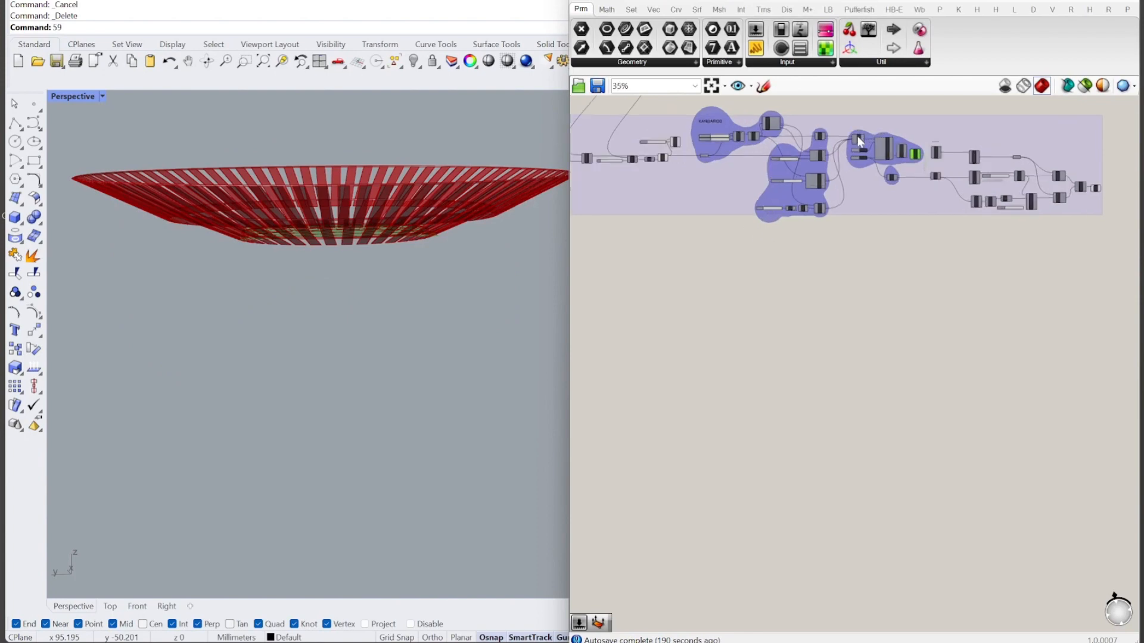
double_click(893, 175)
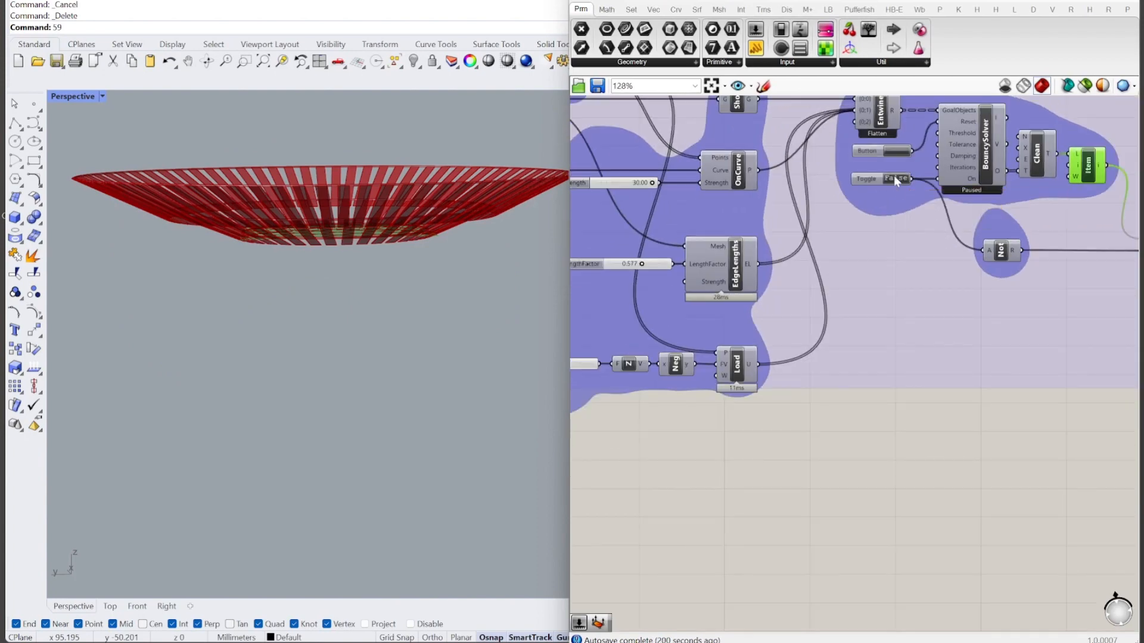
right_drag(409, 273, 427, 272)
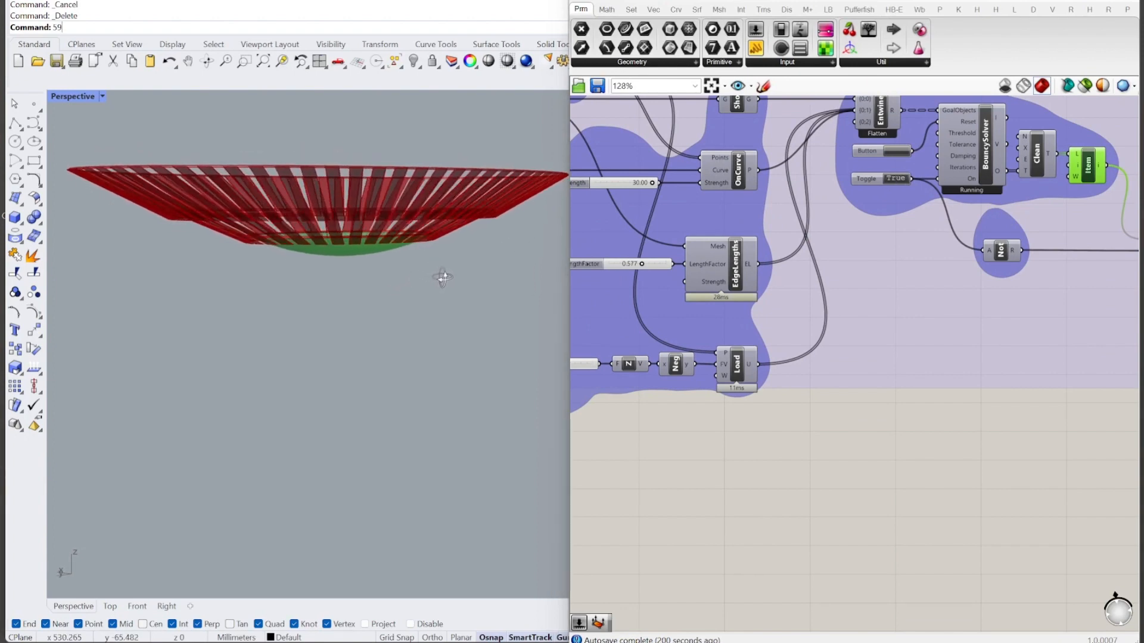
scroll(1006, 167, up, 3)
- Select the final Loft component of the PATTERN section to highlight the lattice at the base of the funnel
mouse_move(1006, 166)
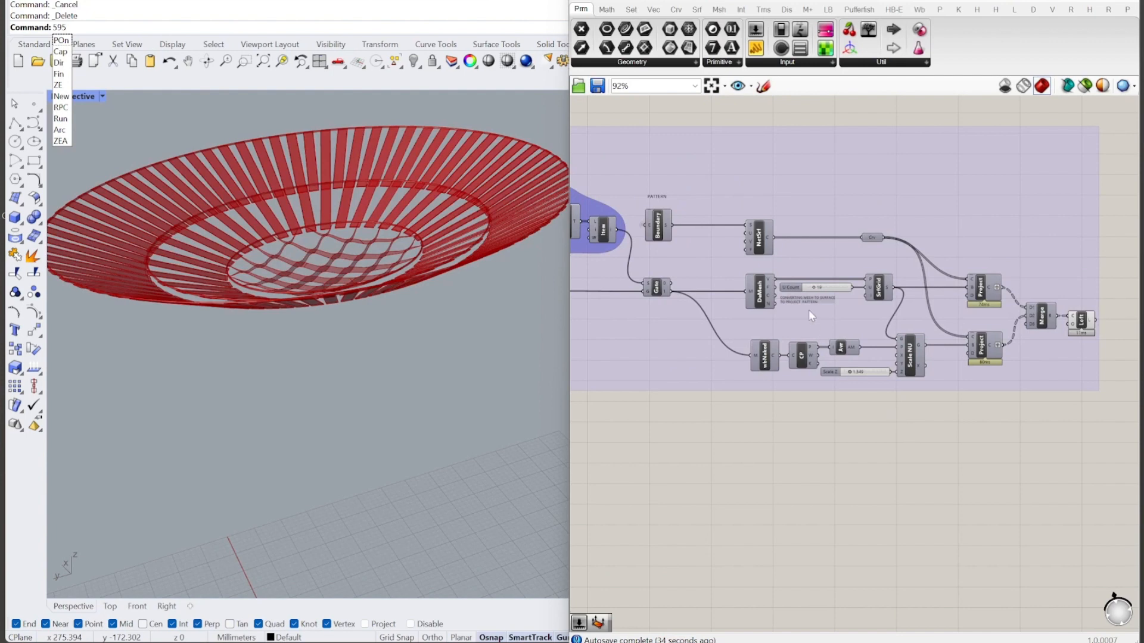
mouse_move(762, 247)
click(1083, 327)
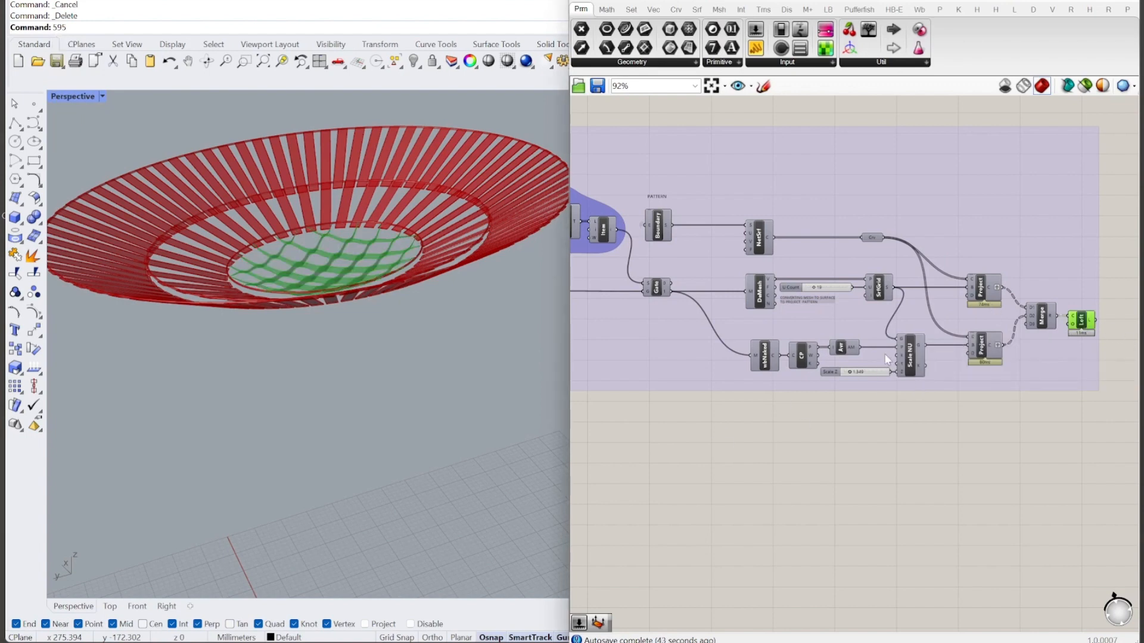
- Set the Scale Z factor of the PATTERN section's Scale NU component to 1.741 and inspect the lattice from the side
scroll(885, 353, up, 2)
right_drag(538, 374, 346, 345)
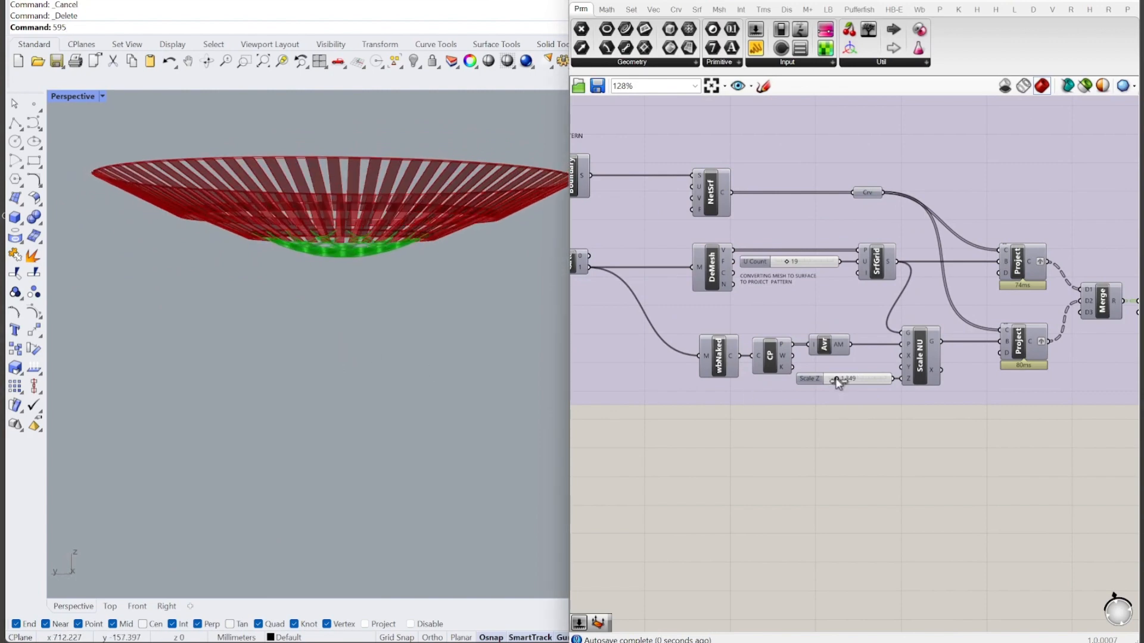
drag(836, 381, 839, 381)
click(835, 397)
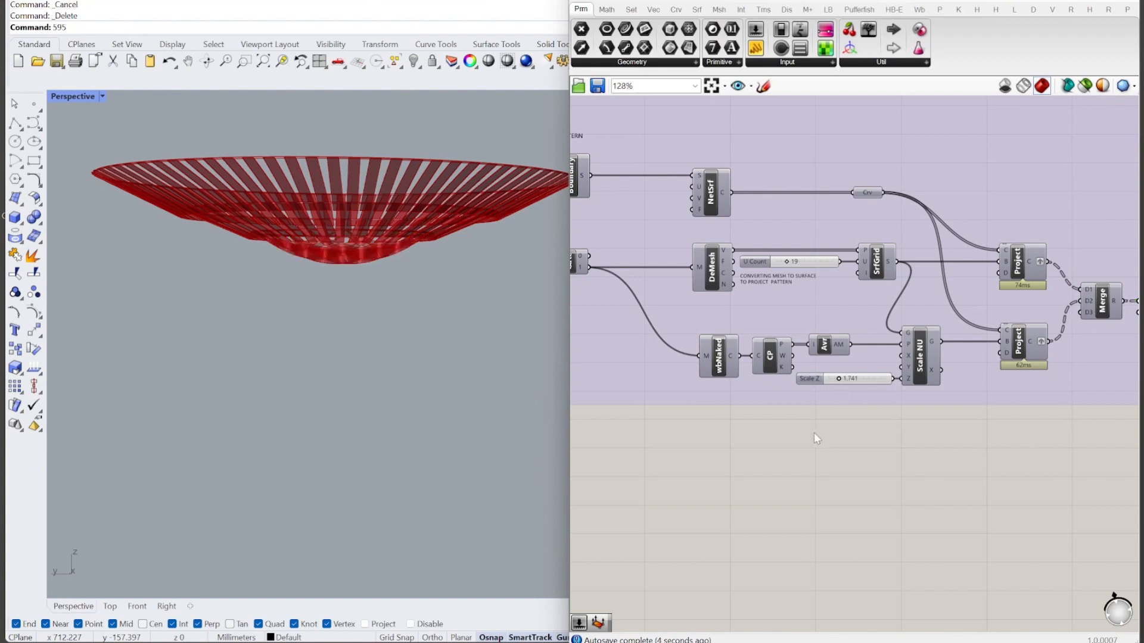
right_drag(403, 360, 438, 356)
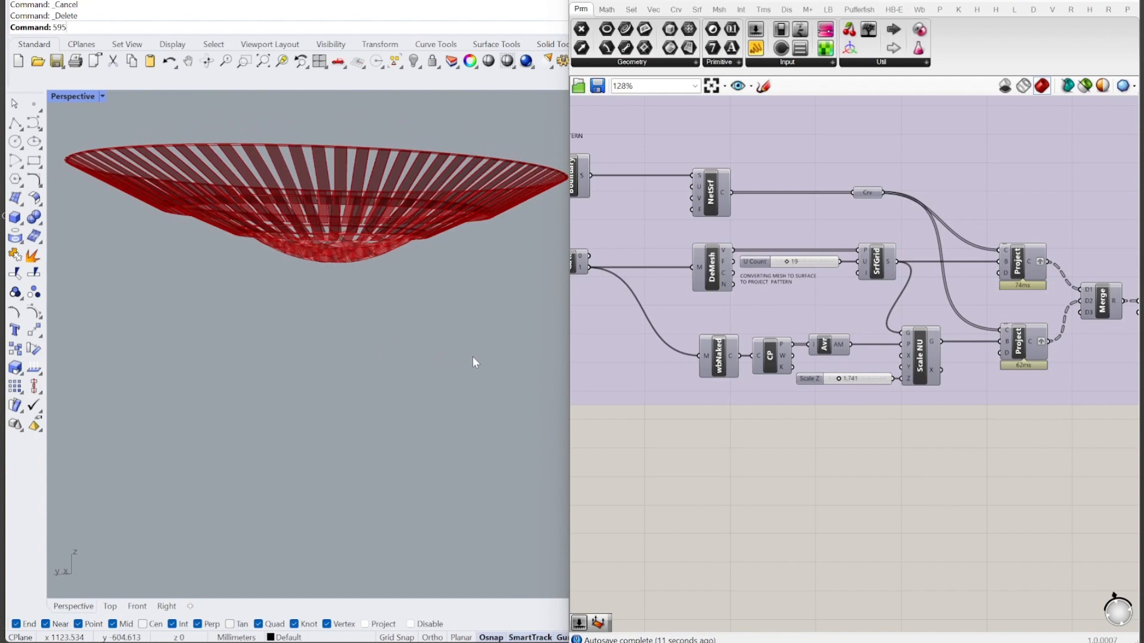